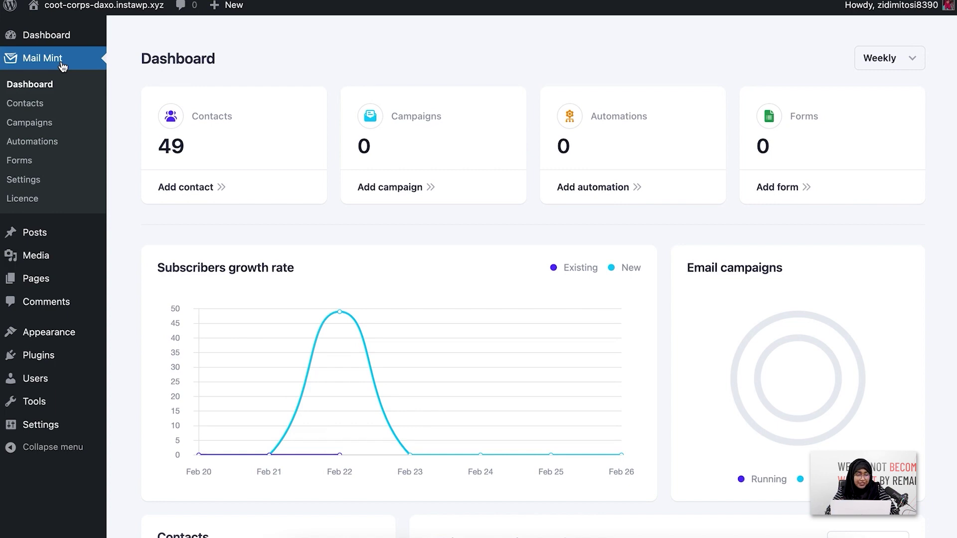
# Review the existing contact lists and tags in the Mail Mint contacts.
pyautogui.click(56, 104)
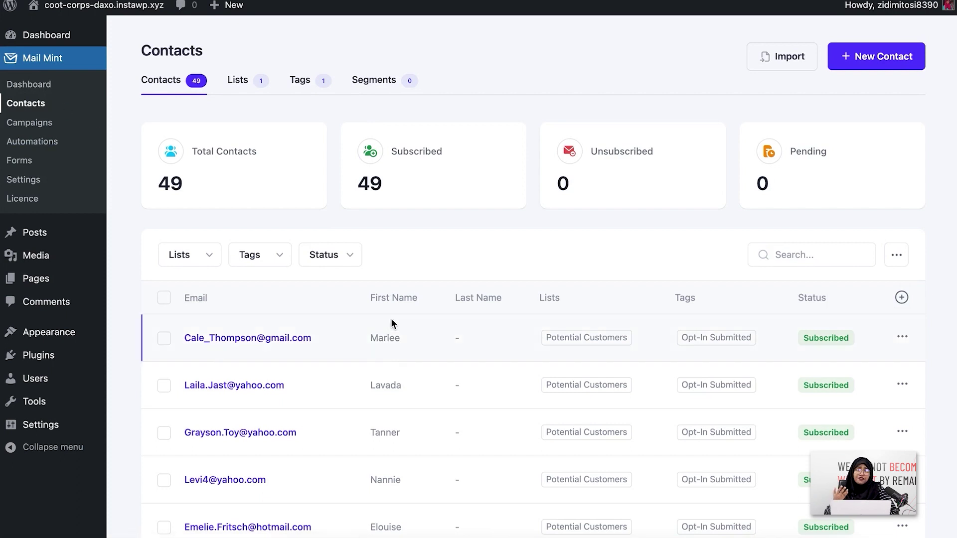
pyautogui.click(236, 83)
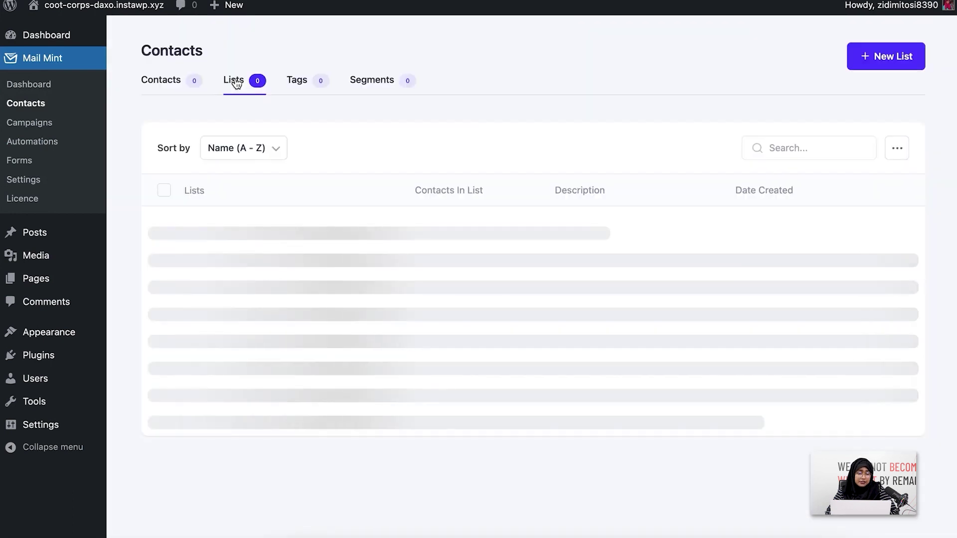
pyautogui.click(311, 81)
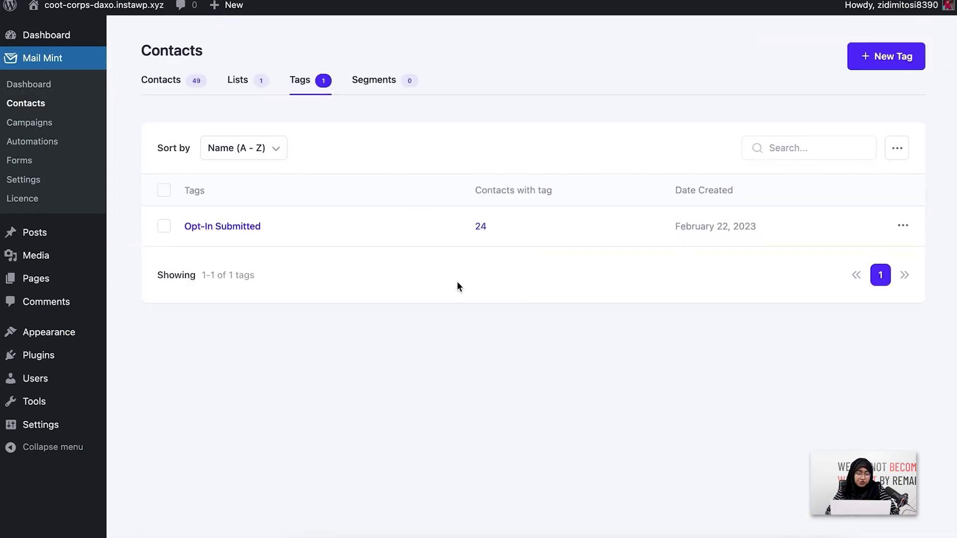
pyautogui.click(258, 88)
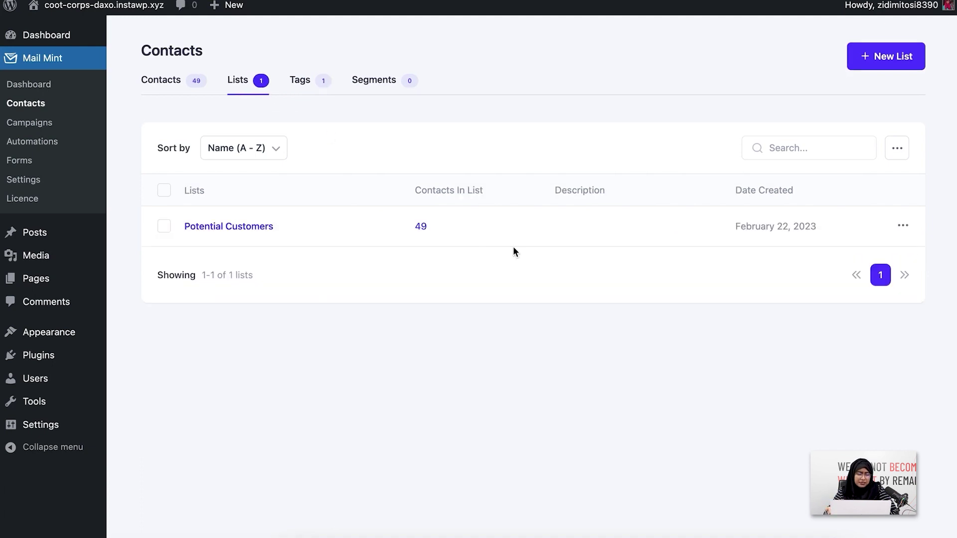
pyautogui.click(305, 85)
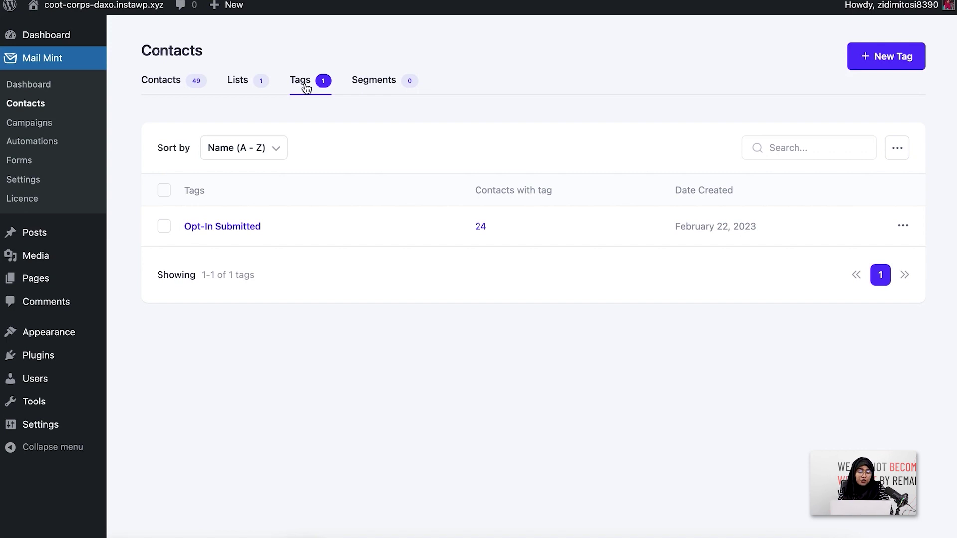
# Start a new Email Sequence Campaign in the campaigns area.
pyautogui.click(60, 124)
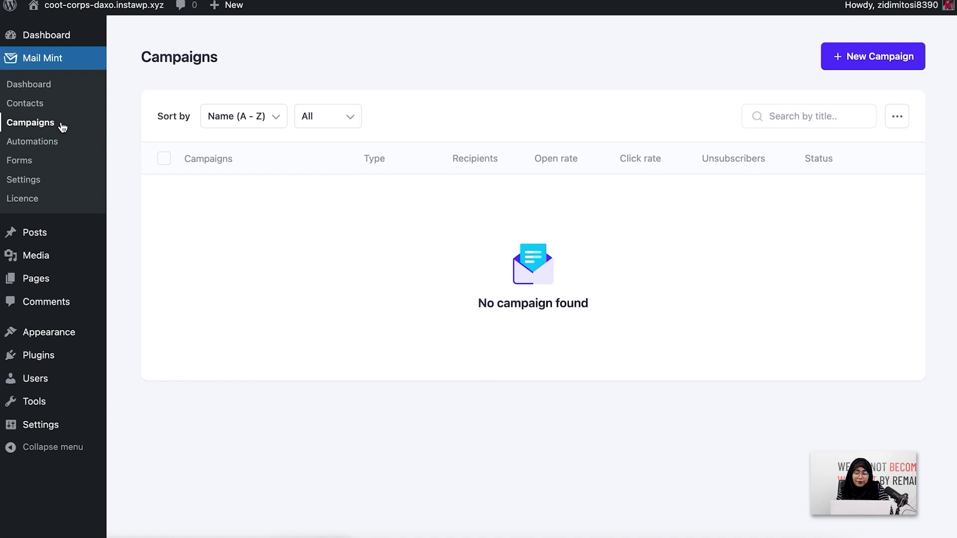
pyautogui.click(914, 64)
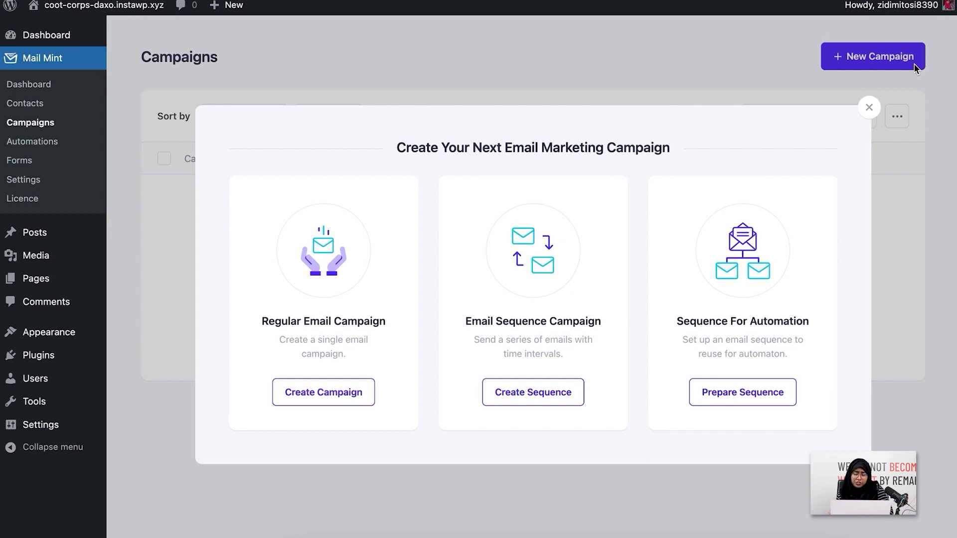
pyautogui.click(572, 405)
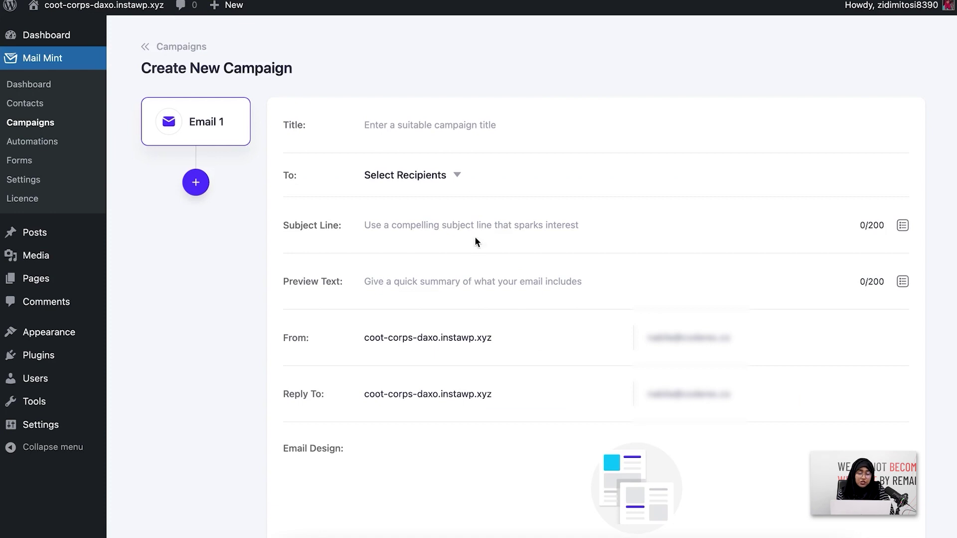
# Title the campaign "Promotional Campaign For Potential Leads".
pyautogui.click(480, 130)
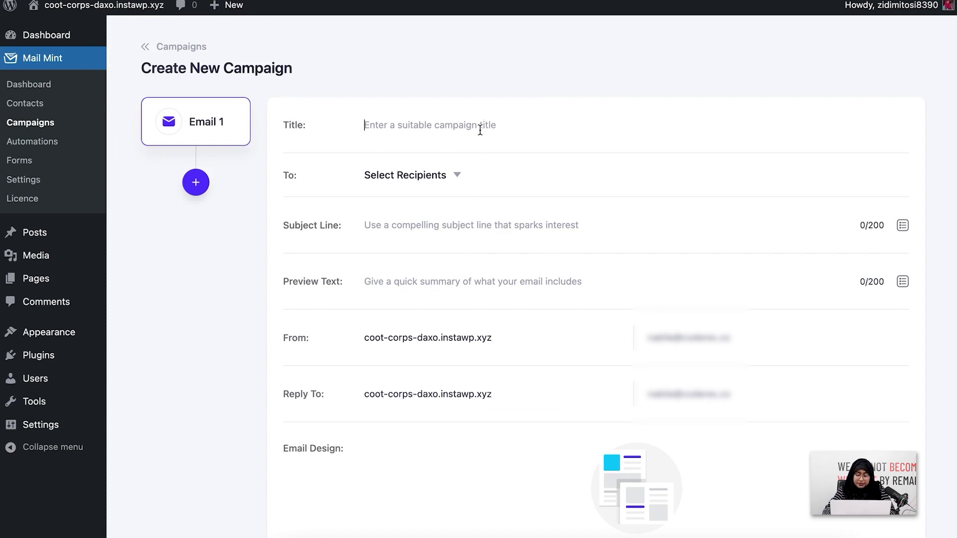
pyautogui.write('Pro')
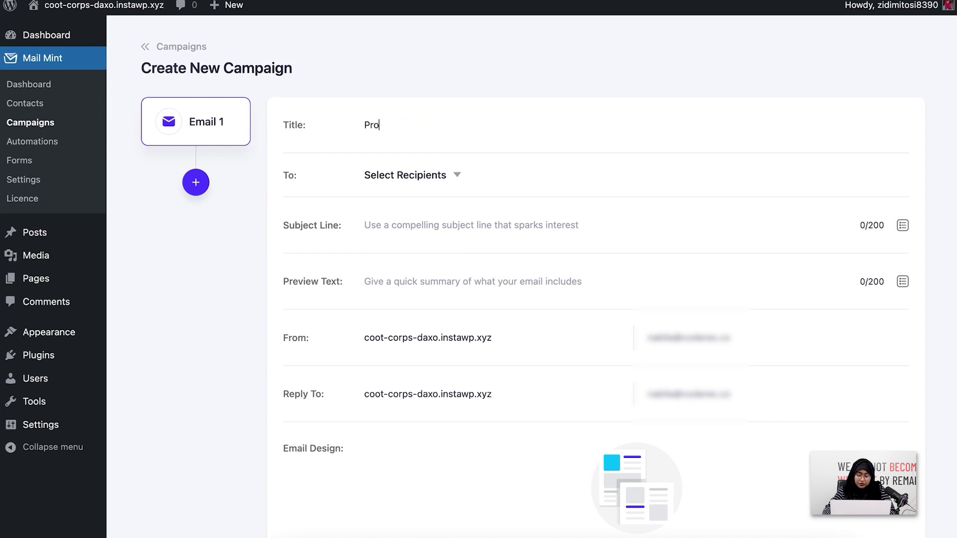
pyautogui.write('motional C')
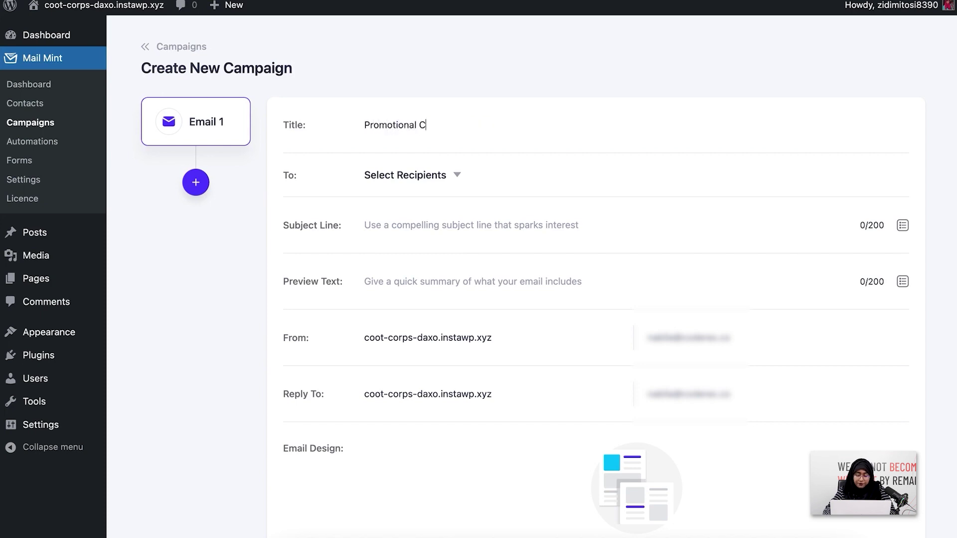
pyautogui.write('ampaign For P')
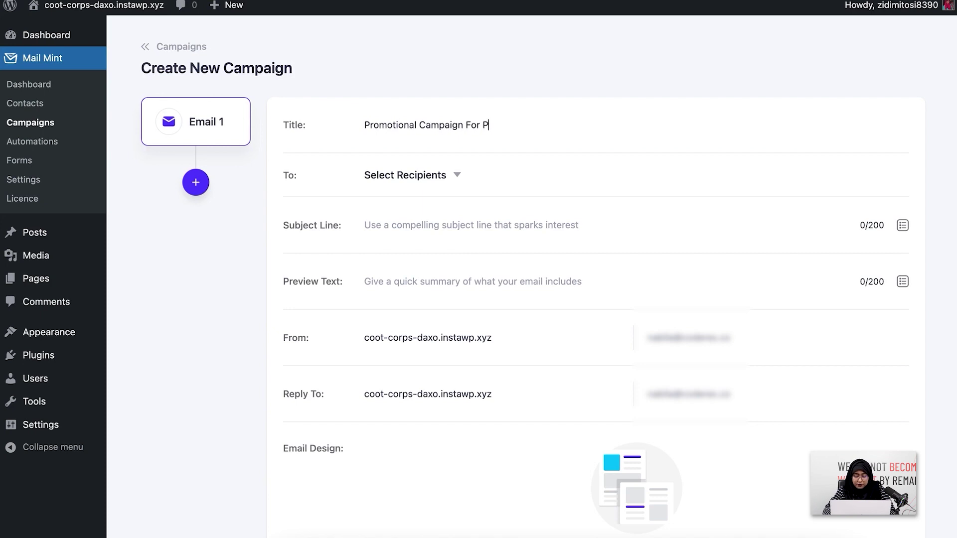
pyautogui.write('otential Leads')
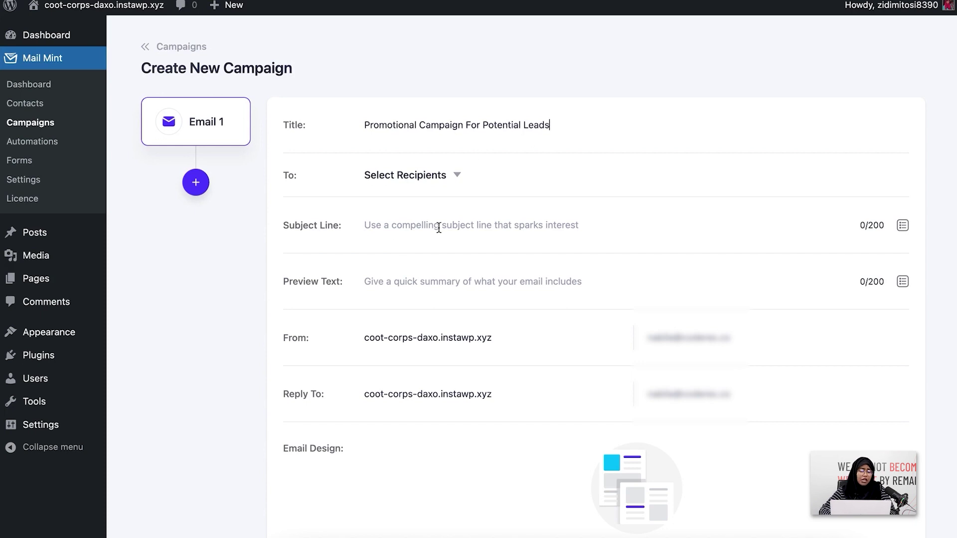
# Set the campaign recipients to contacts with the Opt-In Submitted tag.
pyautogui.click(431, 182)
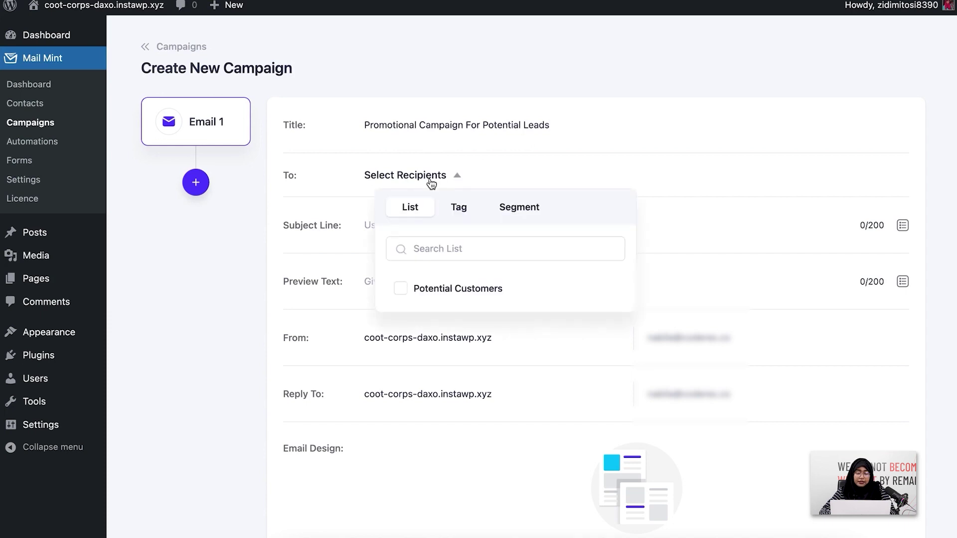
pyautogui.click(465, 212)
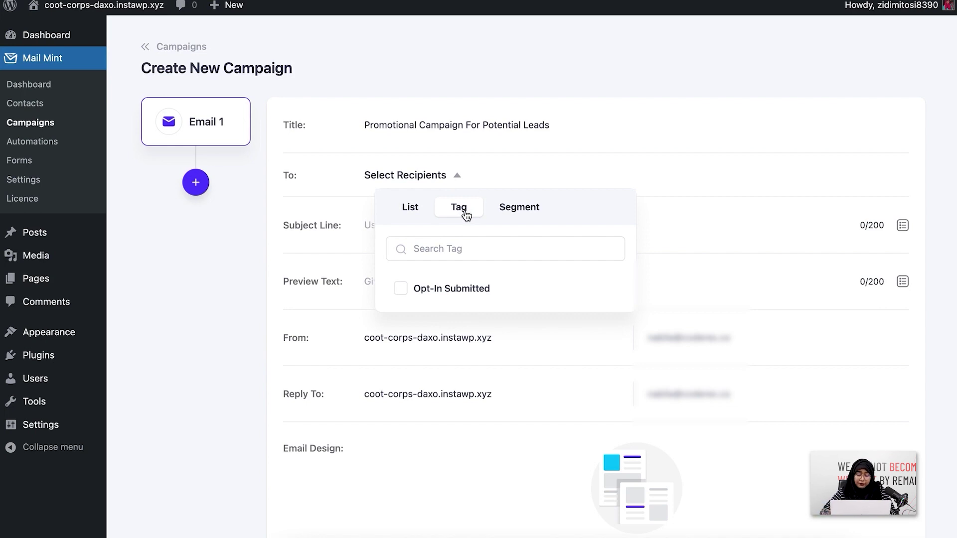
pyautogui.click(447, 291)
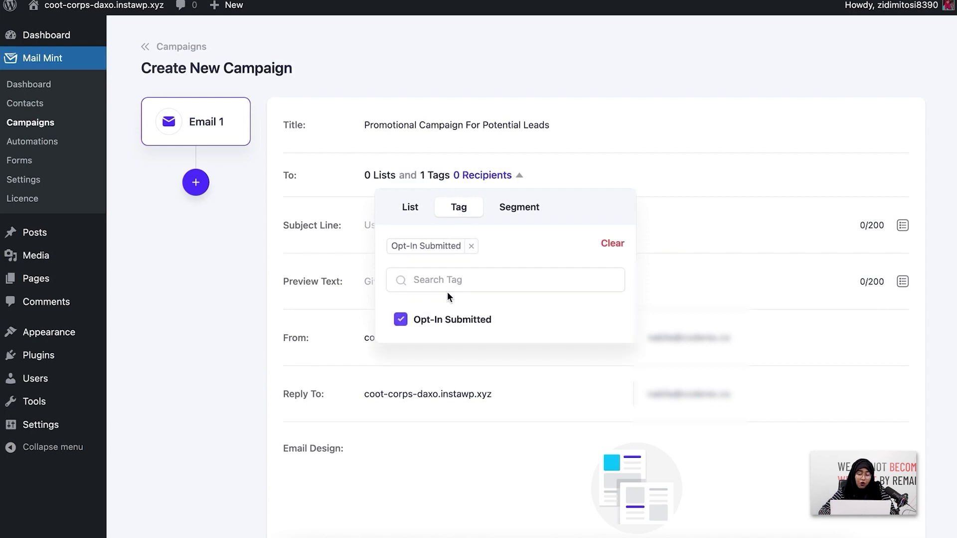
pyautogui.click(519, 176)
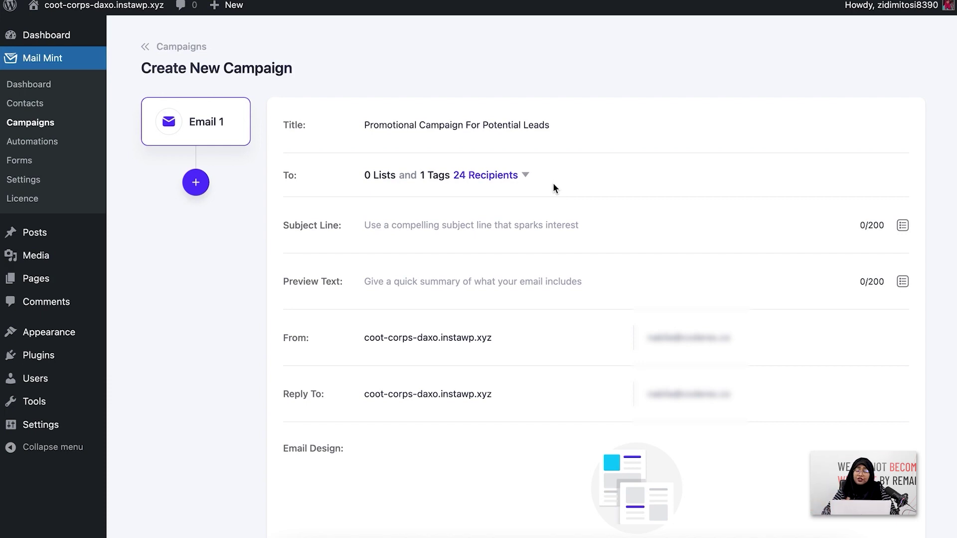
# Set the first email's subject line to "Here Are The Tips You're Looking For".
pyautogui.click(480, 218)
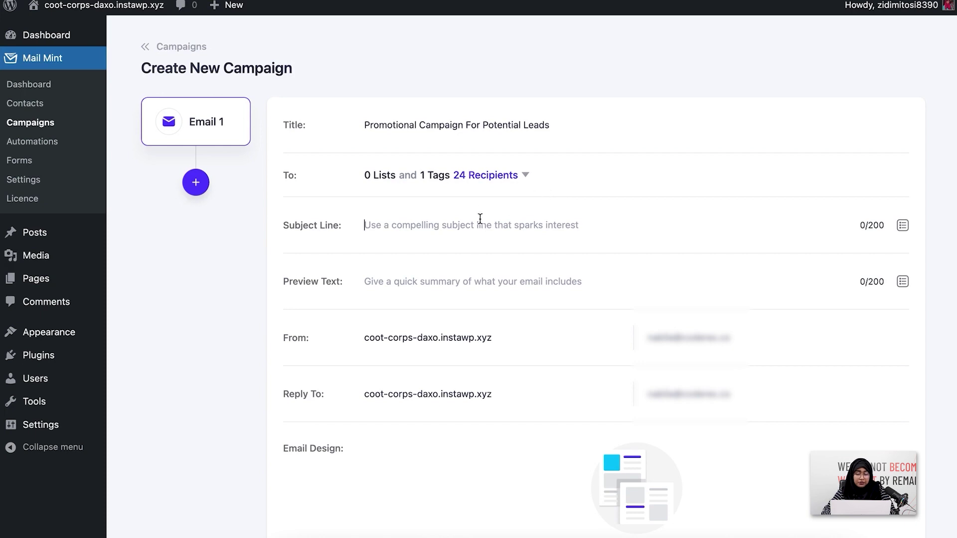
pyautogui.write('Here ')
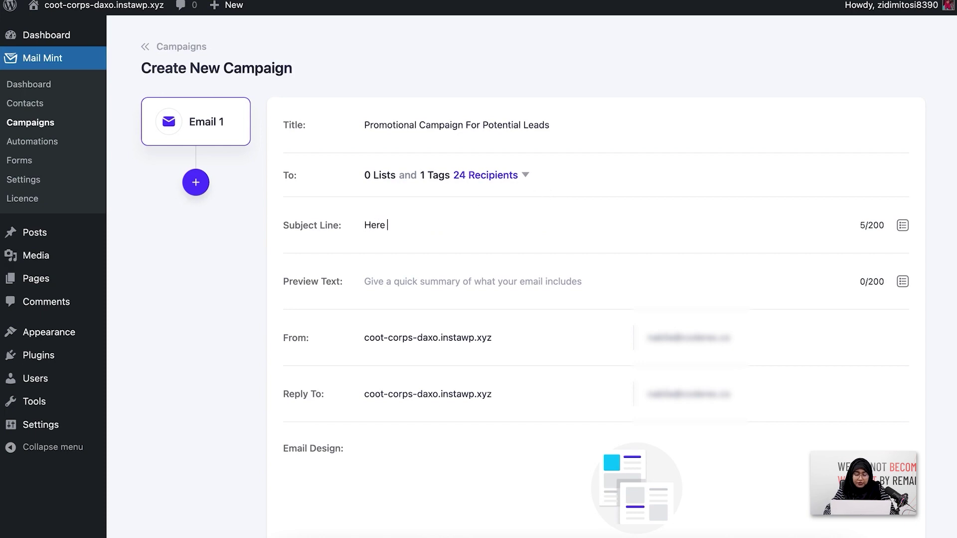
pyautogui.write('Are The ')
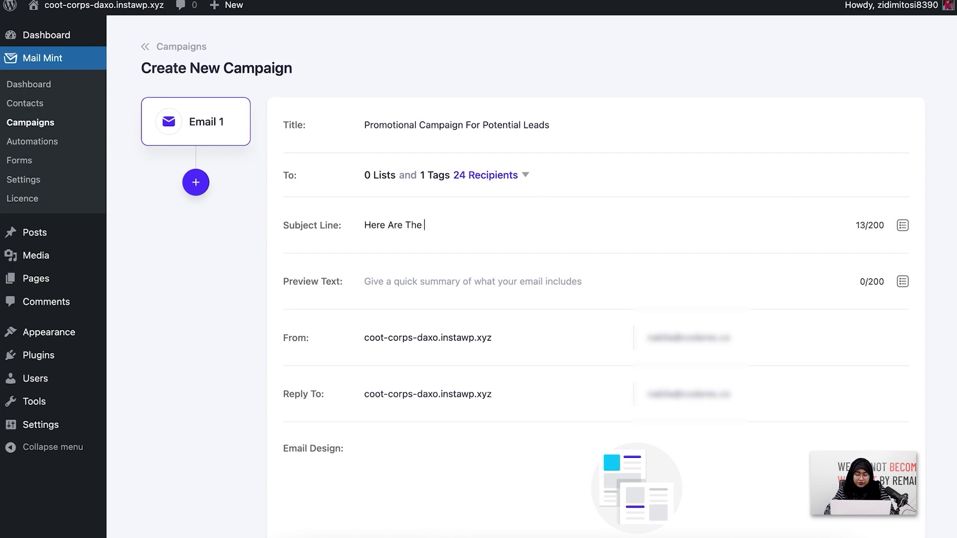
pyautogui.write('Tips Yo')
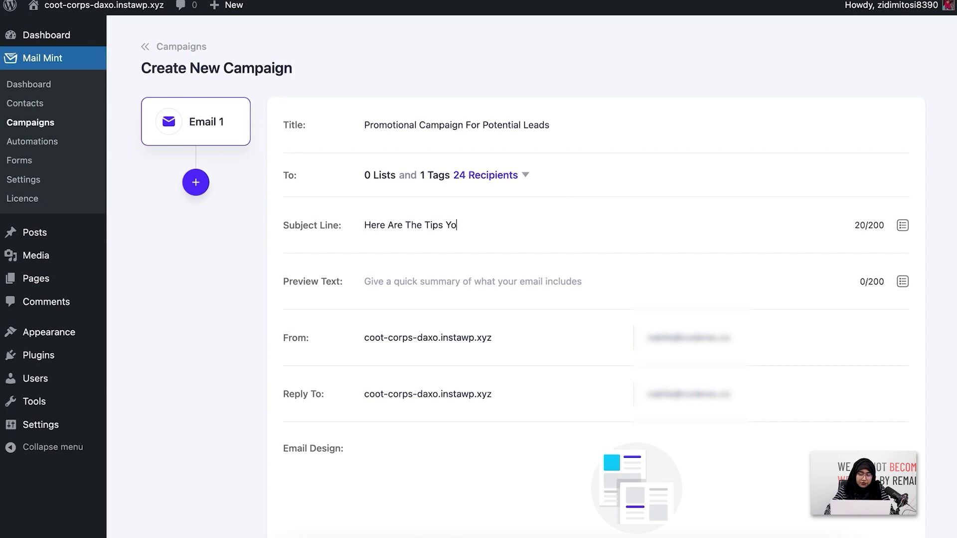
pyautogui.write("u're Lokking For")
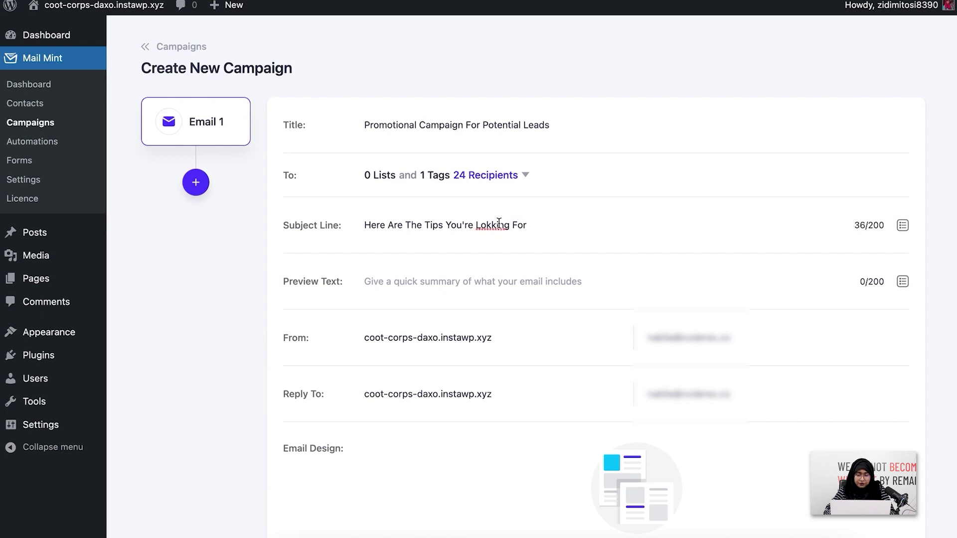
pyautogui.click(497, 225)
pyautogui.press('BackSpace')
pyautogui.press('BackSpace')
pyautogui.press('BackSpace')
pyautogui.write('oki')
# Set the first email's preview text to "Quick tips to glow up your skin".
pyautogui.click(478, 282)
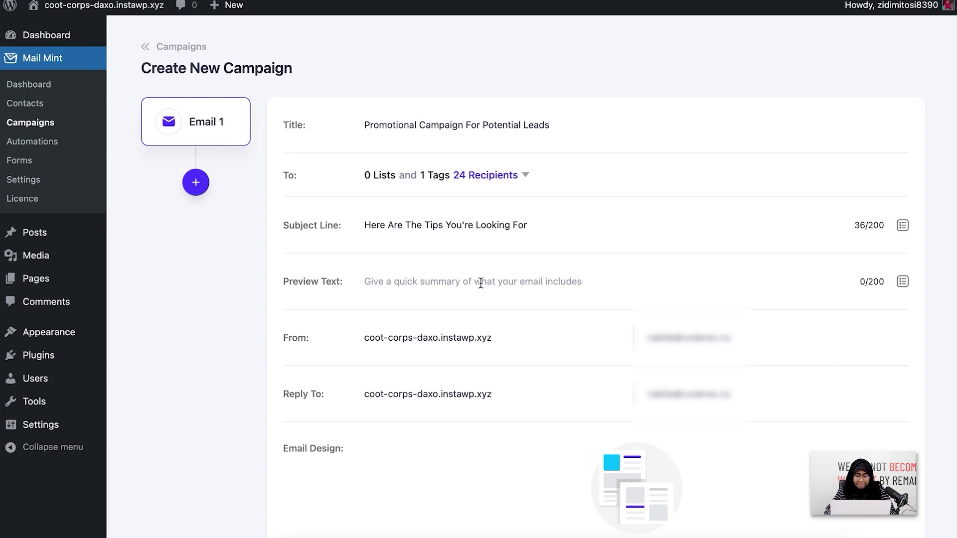
pyautogui.write('Quick to')
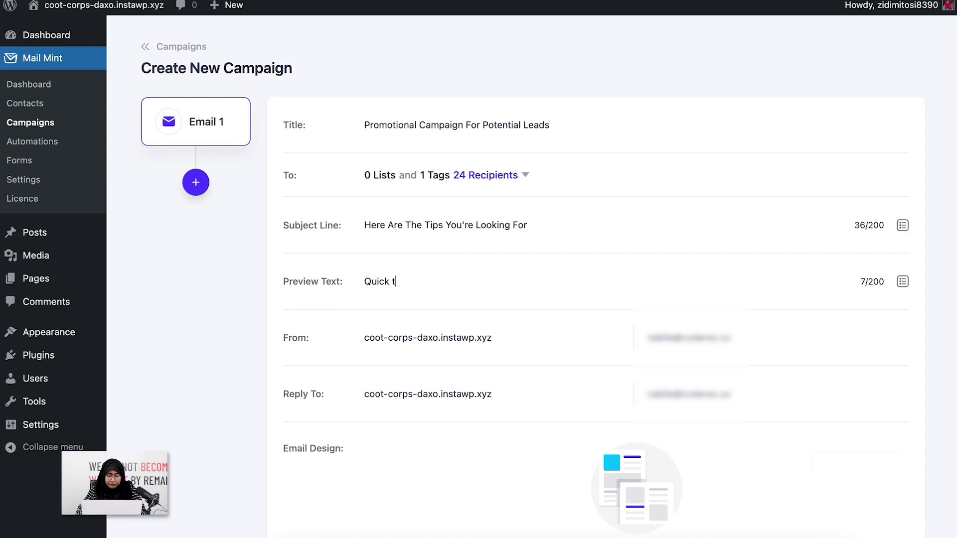
pyautogui.press('BackSpace')
pyautogui.write('ips t')
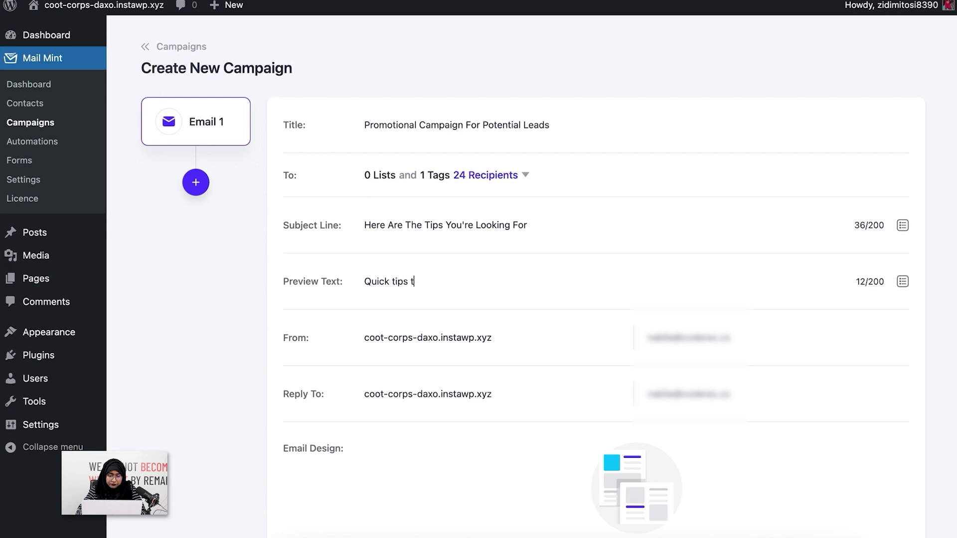
pyautogui.write('o glow up your skin')
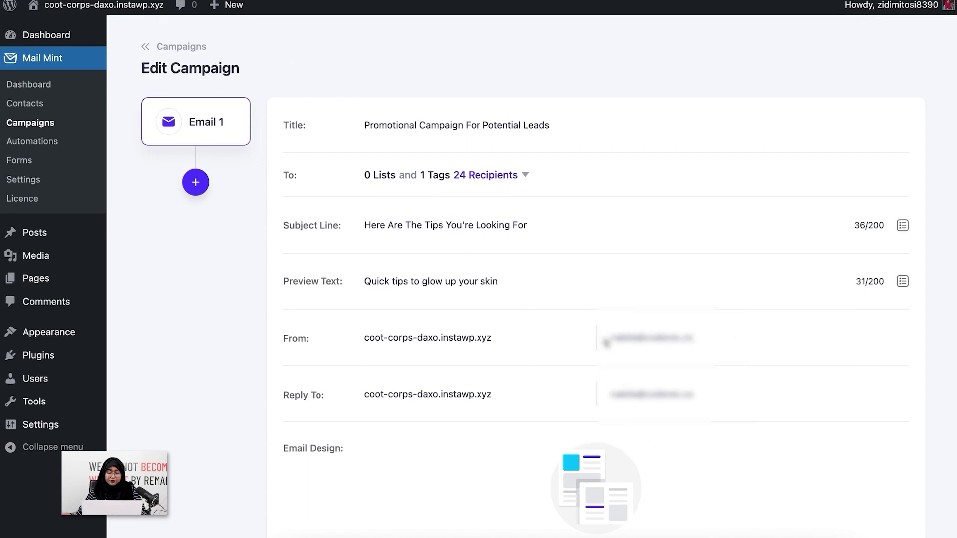
# Browse the ready email templates for the first email, but start its design from scratch.
pyautogui.scroll(-3, 606, 344)
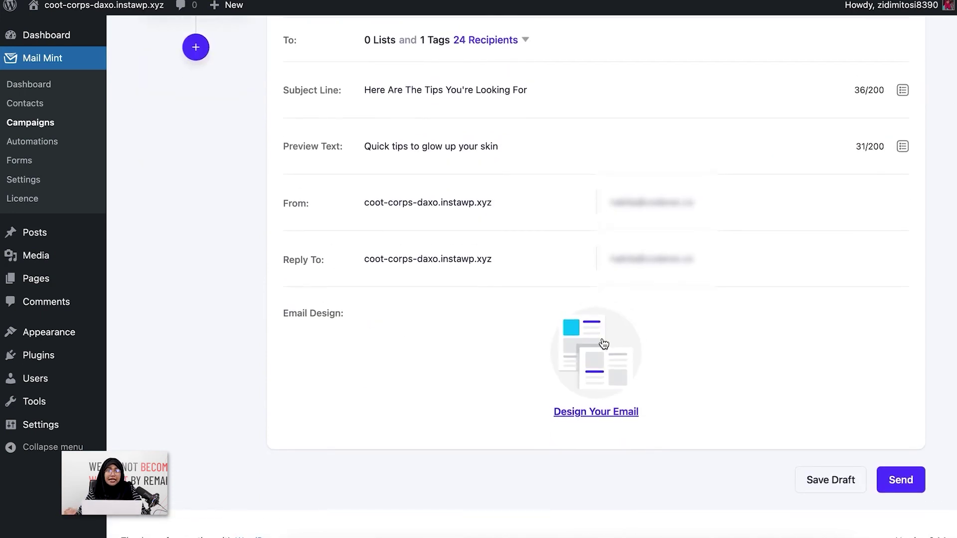
pyautogui.click(616, 420)
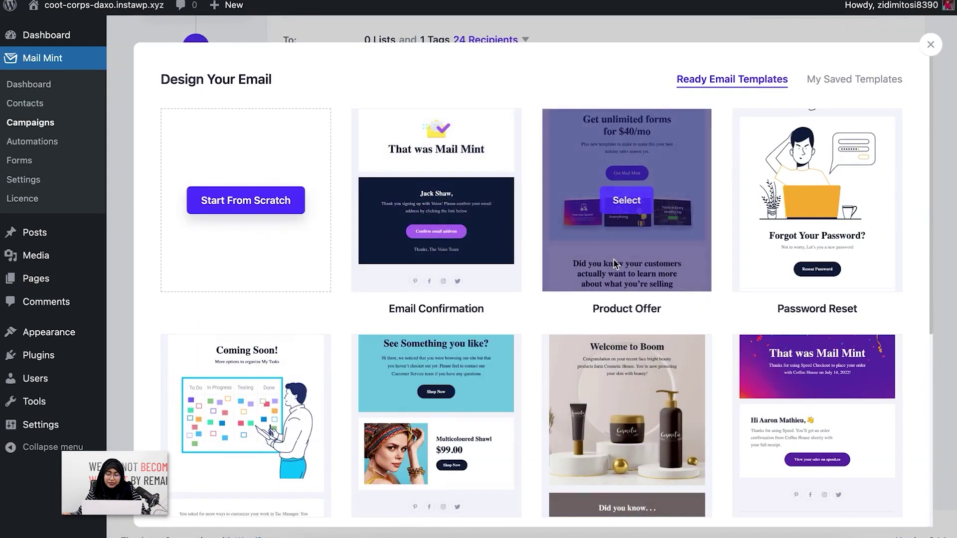
pyautogui.scroll(-6, 777, 266)
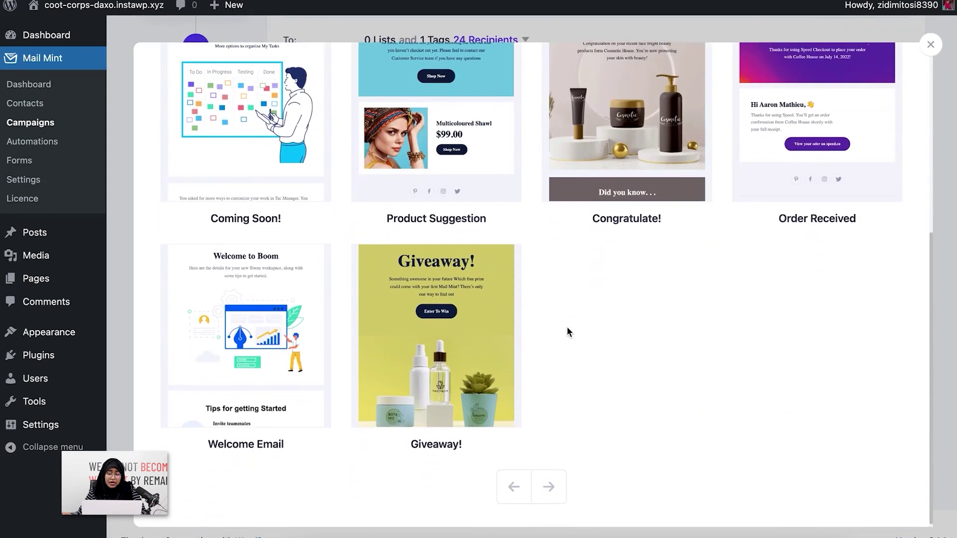
pyautogui.scroll(6, 566, 328)
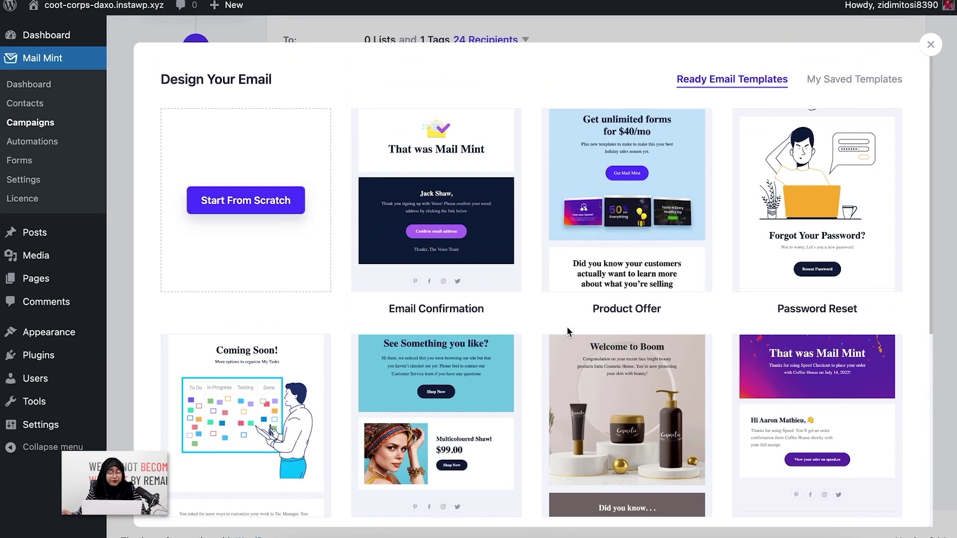
pyautogui.click(284, 210)
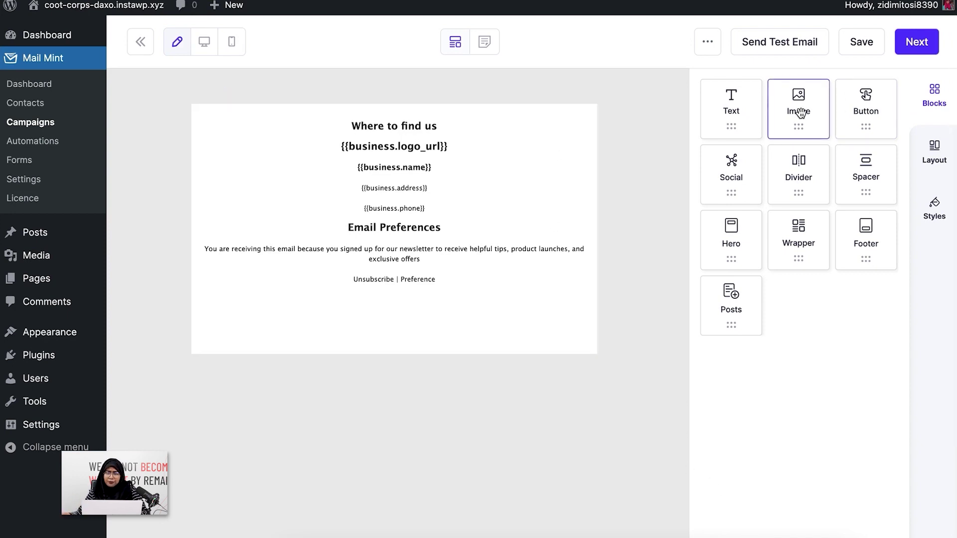
# Add an image block above the footer content of the email and fill it with the uploaded Email 1.png.
pyautogui.moveTo(800, 113); pyautogui.dragTo(528, 107)
pyautogui.click(748, 226)
pyautogui.click(487, 276)
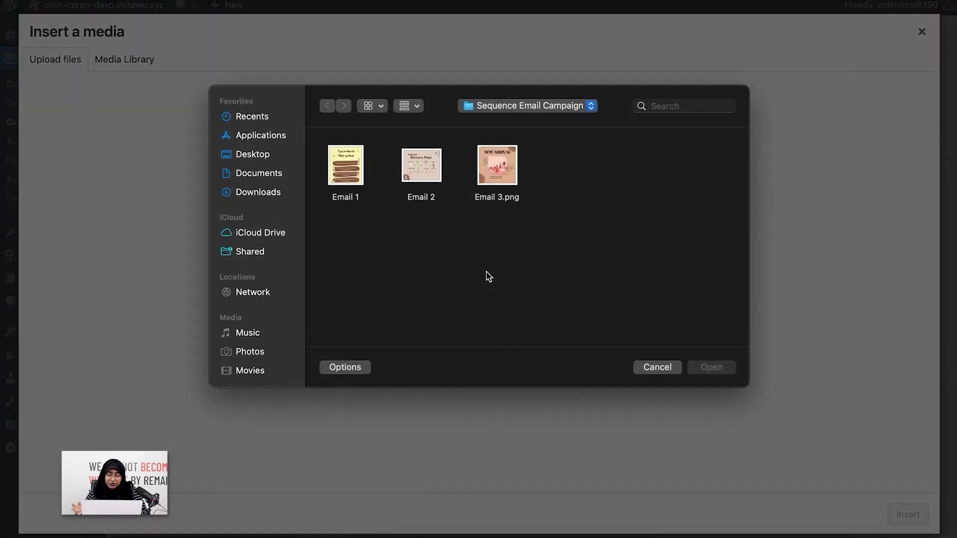
pyautogui.click(339, 175)
pyautogui.click(718, 367)
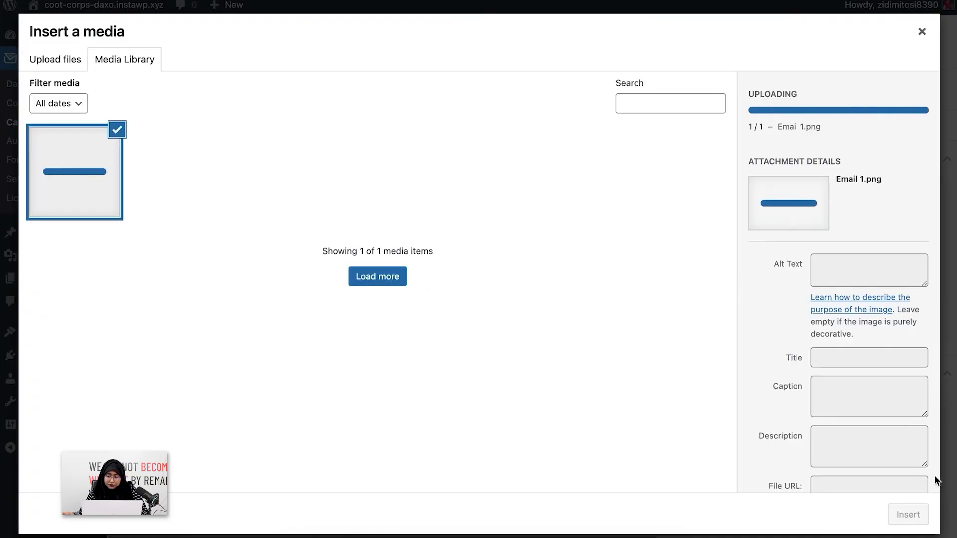
pyautogui.click(907, 514)
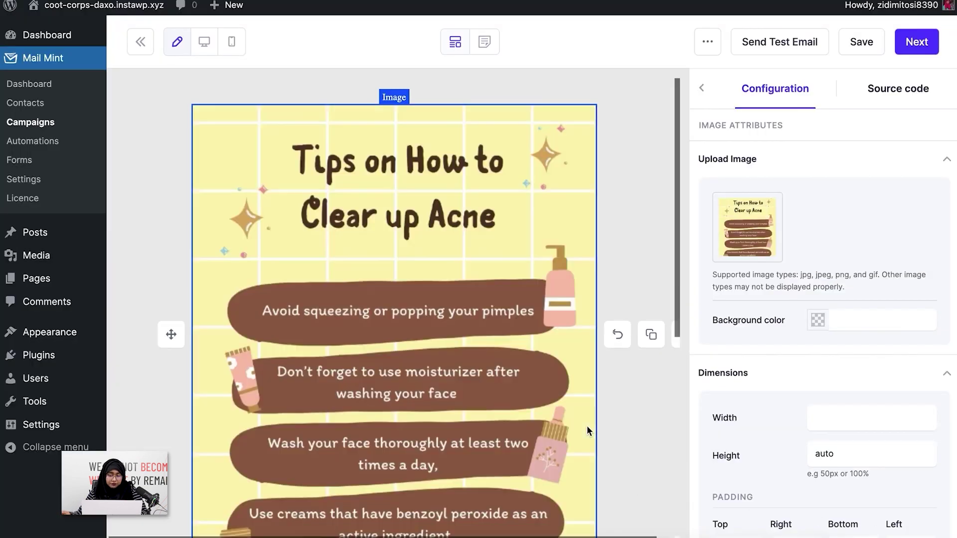
pyautogui.scroll(-7, 578, 395)
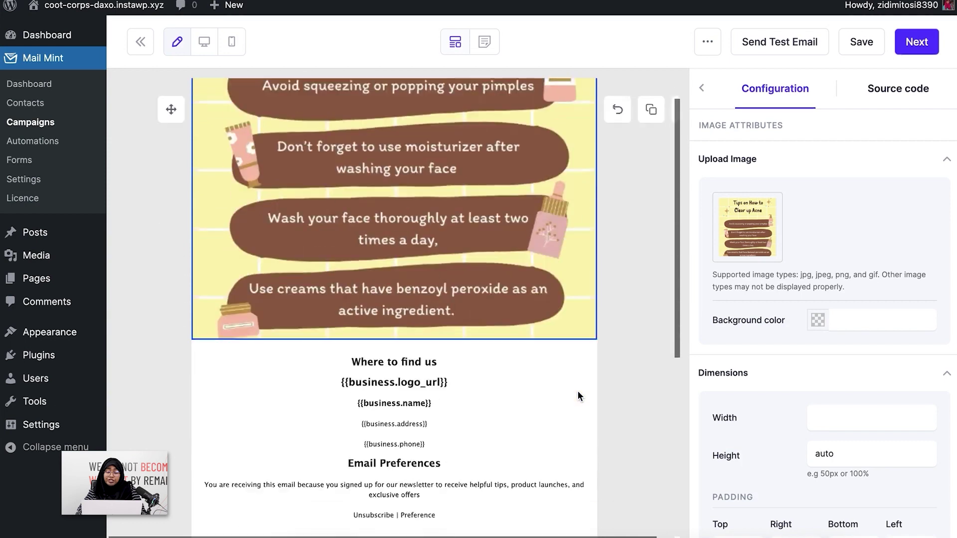
# Insert a Hero block between the tips image and the footer, and delete its button.
pyautogui.scroll(7, 578, 395)
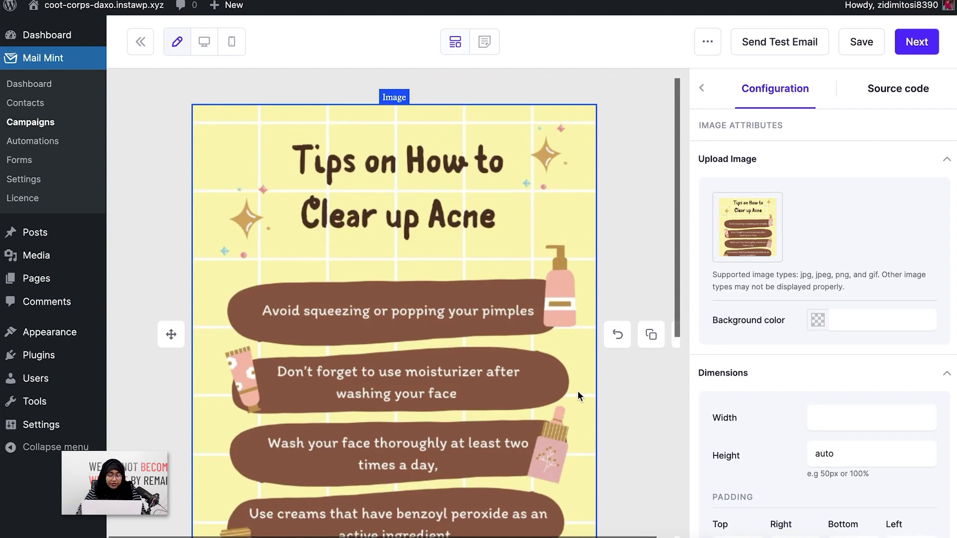
pyautogui.click(702, 88)
pyautogui.moveTo(748, 250)
pyautogui.mouseDown()
pyautogui.moveTo(555, 201)
pyautogui.moveTo(572, 423)
pyautogui.moveTo(616, 478)
pyautogui.moveTo(619, 510)
pyautogui.moveTo(726, 374)
pyautogui.moveTo(723, 355)
pyautogui.mouseUp()
pyautogui.scroll(-7, 402, 344)
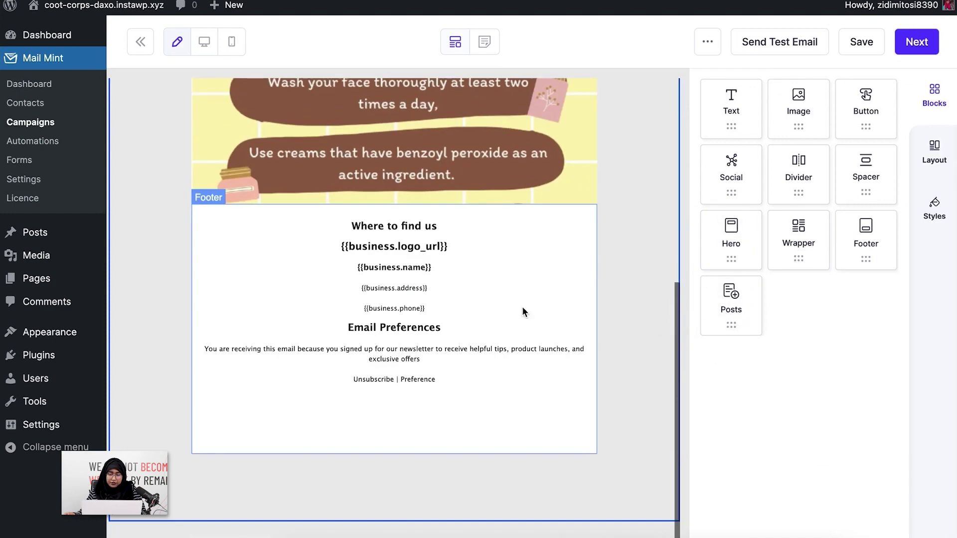
pyautogui.moveTo(728, 240); pyautogui.dragTo(462, 199)
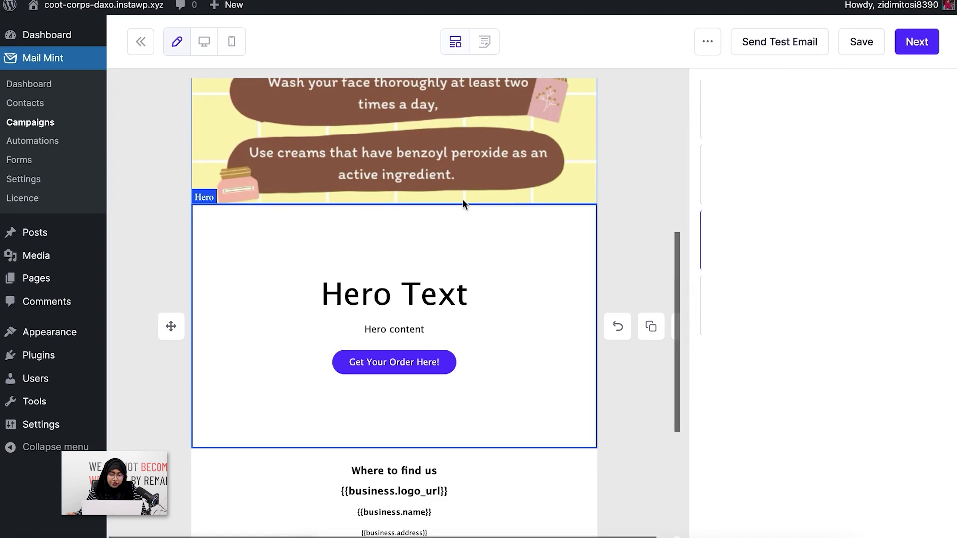
pyautogui.click(504, 368)
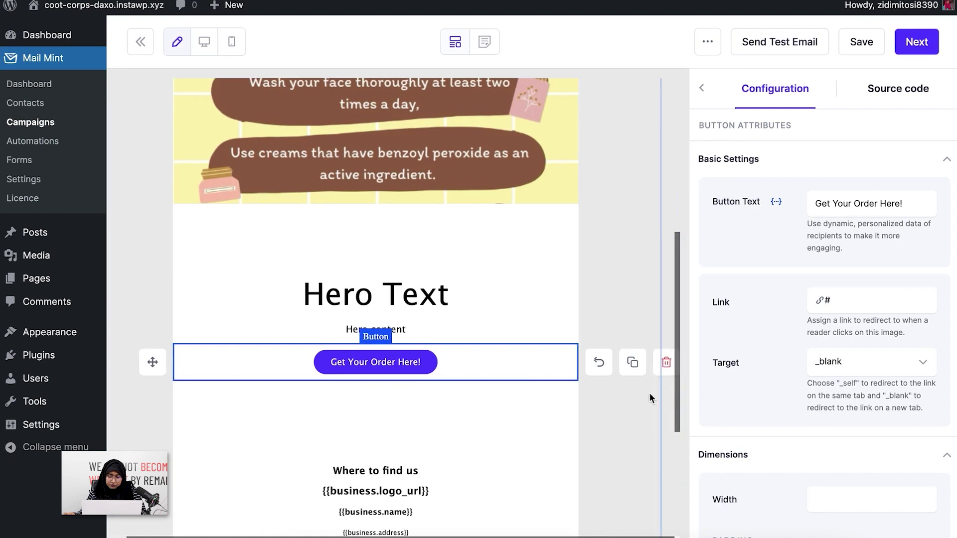
pyautogui.click(667, 361)
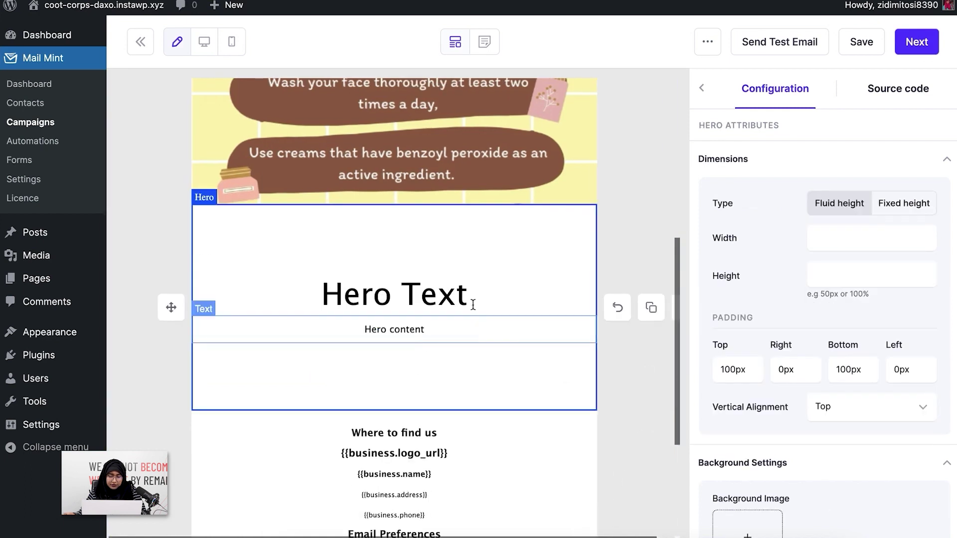
# Replace the hero block's heading text with "Here Are The Lifechanging Tips!".
pyautogui.click(455, 294)
pyautogui.moveTo(502, 295); pyautogui.dragTo(263, 290)
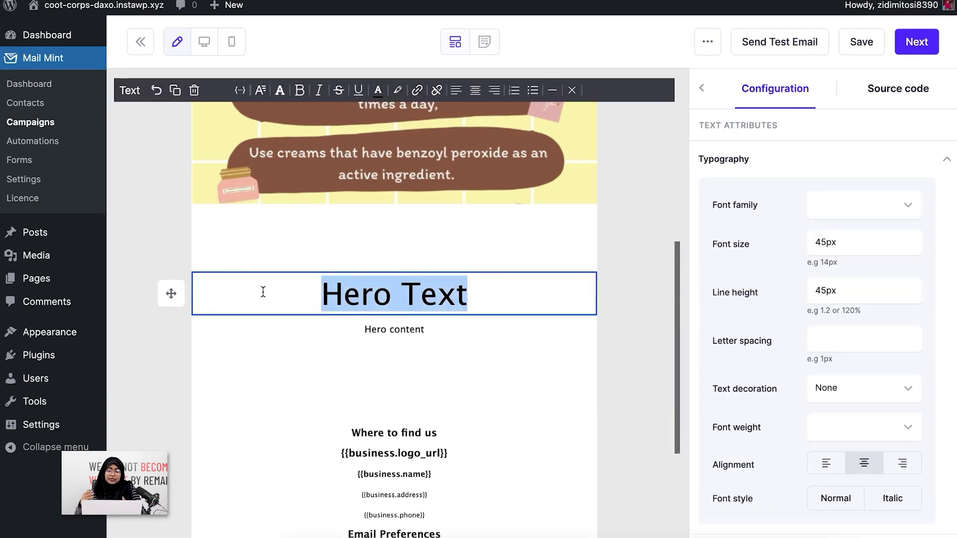
pyautogui.write('H')
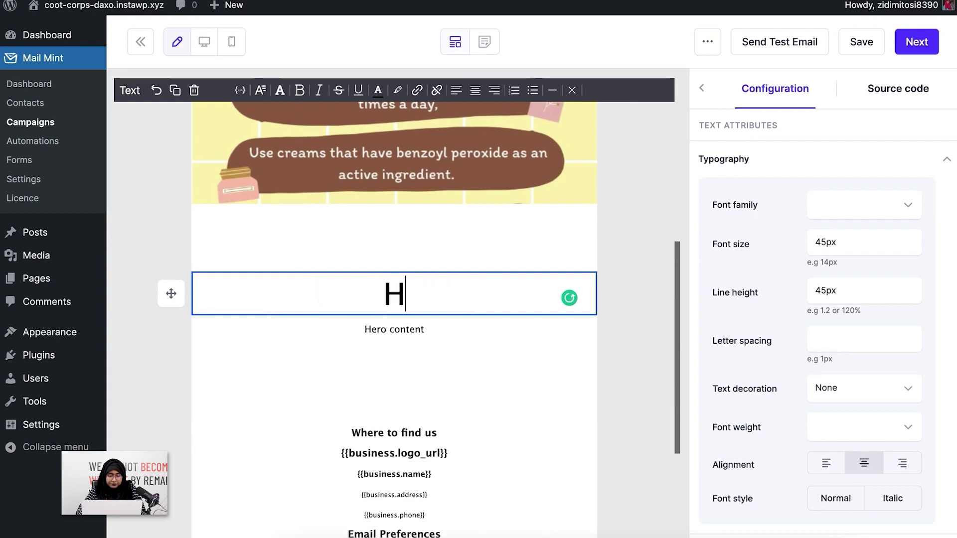
pyautogui.write('ere Are ')
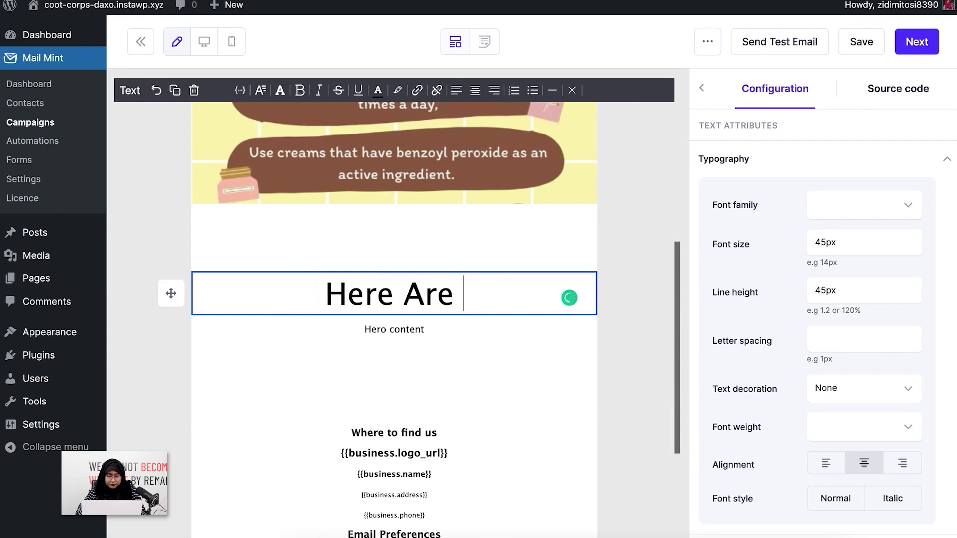
pyautogui.write('The Lifechangin')
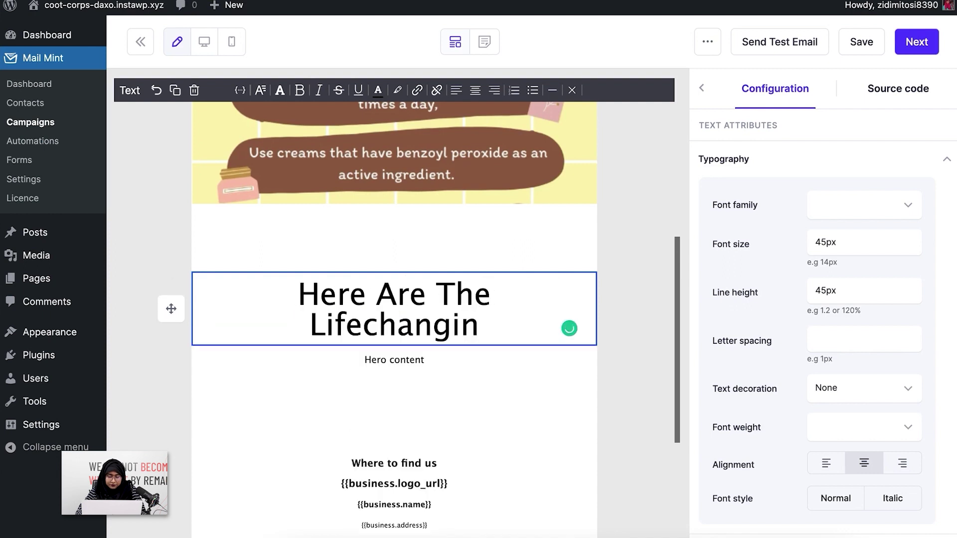
pyautogui.write('g Tips')
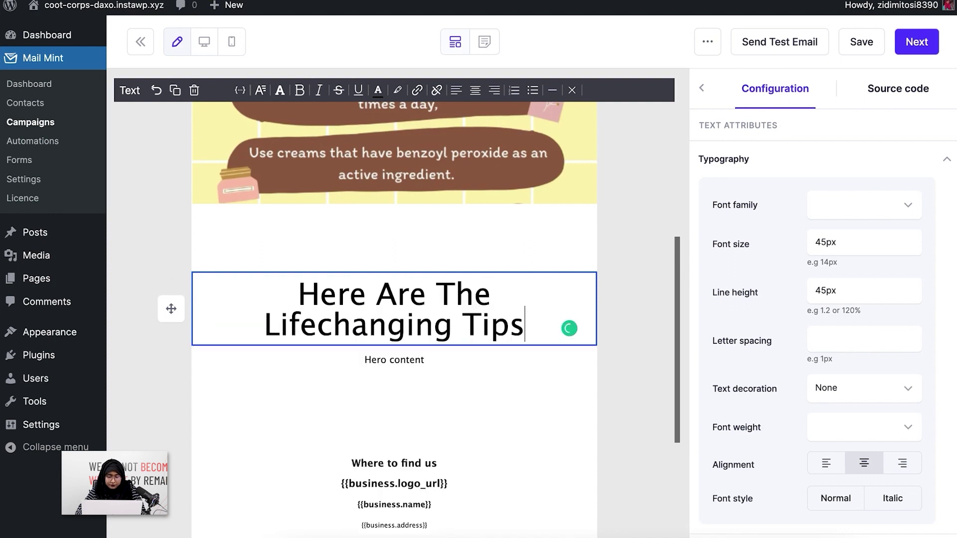
pyautogui.write('!')
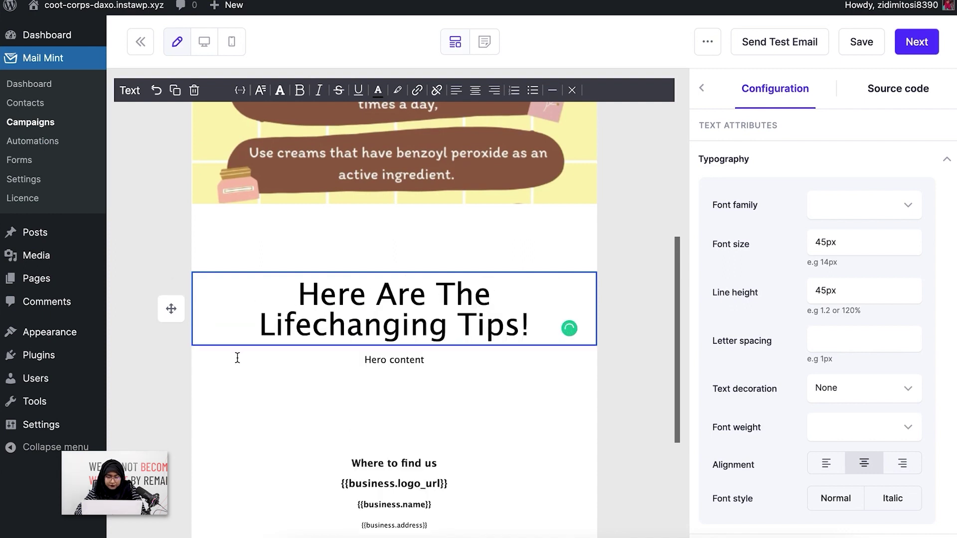
# Delete the "Hero content" text below the hero heading.
pyautogui.click(516, 374)
pyautogui.click(500, 369)
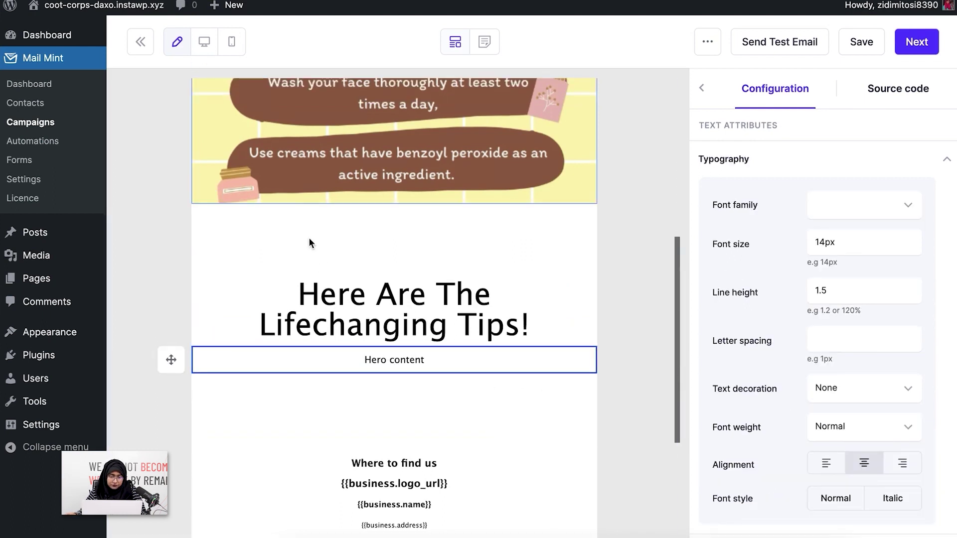
pyautogui.scroll(7, 397, 269)
pyautogui.scroll(-5, 406, 272)
pyautogui.click(464, 454)
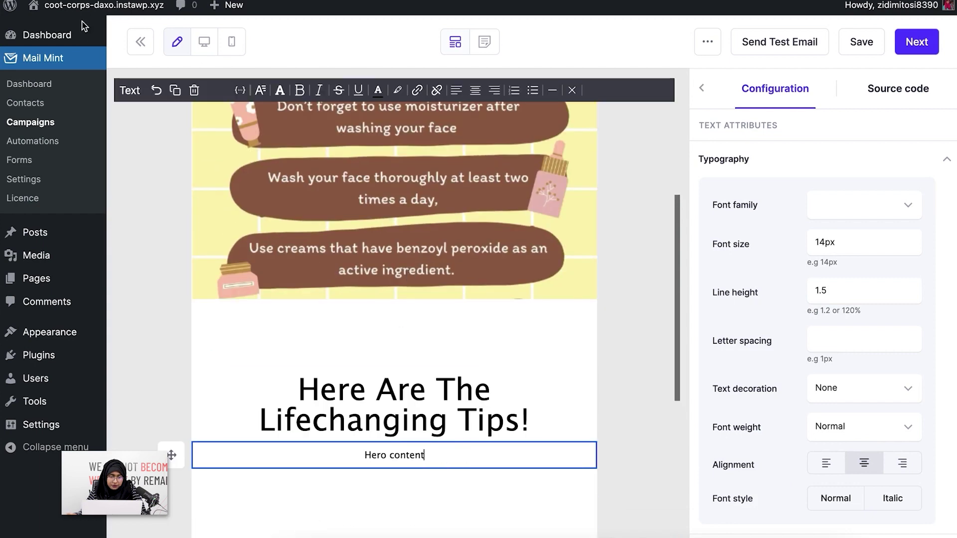
pyautogui.click(193, 90)
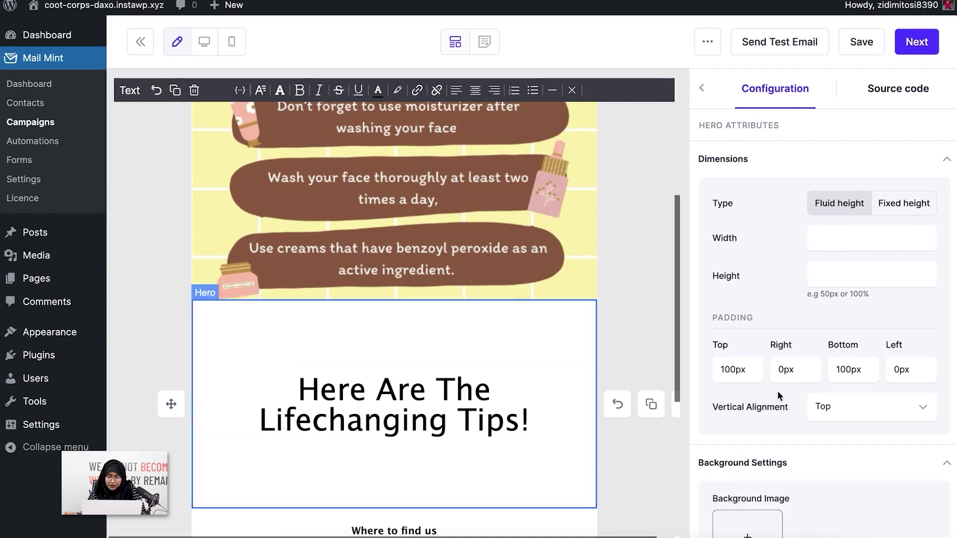
# Set the hero block's top and bottom padding to 10px.
pyautogui.click(737, 371)
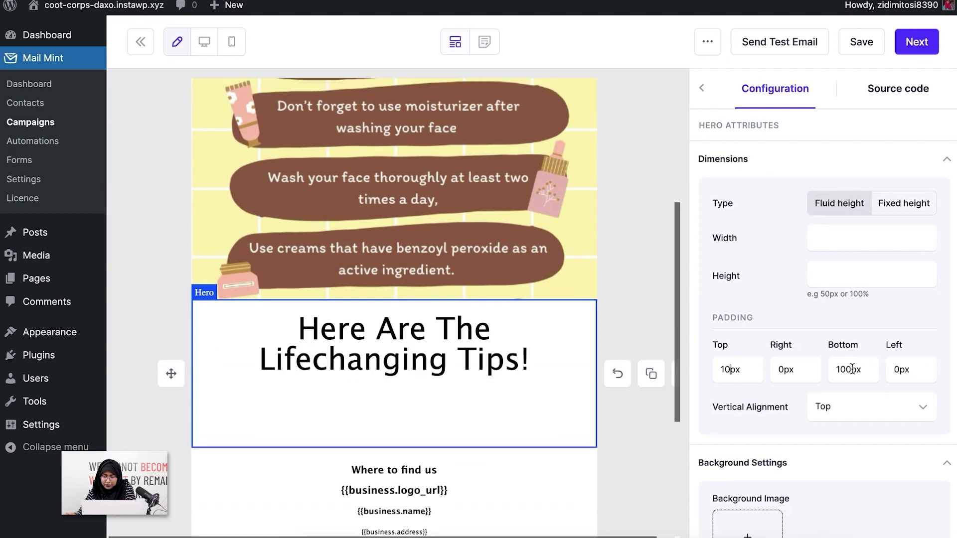
pyautogui.press('BackSpace')
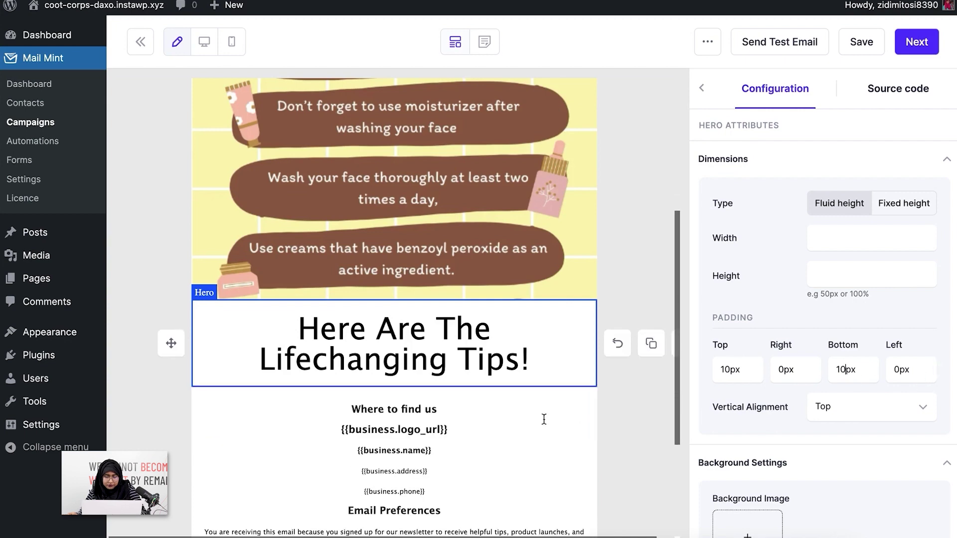
pyautogui.click(618, 399)
# Set the hero heading's background color to the pale yellow #fbf4b3 sampled from the tips image.
pyautogui.click(557, 344)
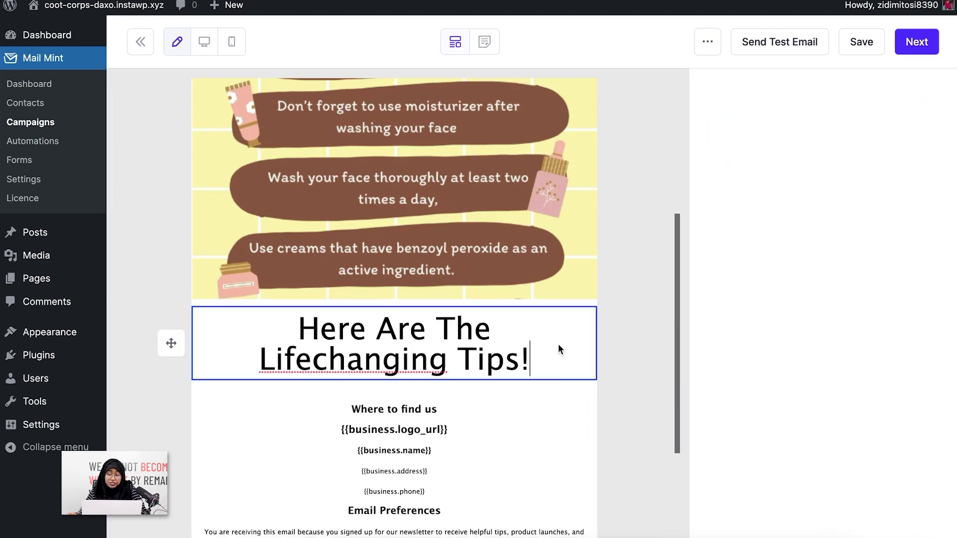
pyautogui.scroll(-8, 851, 424)
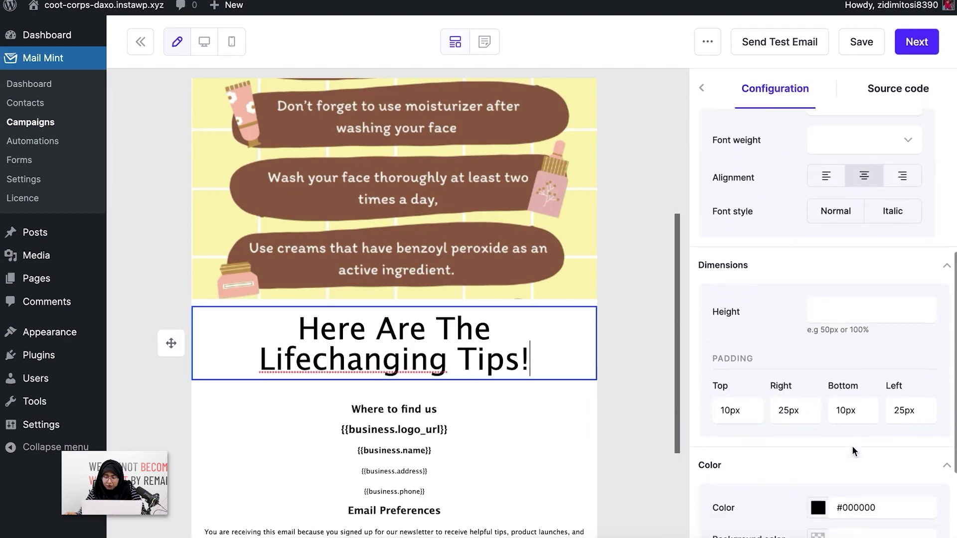
pyautogui.click(817, 453)
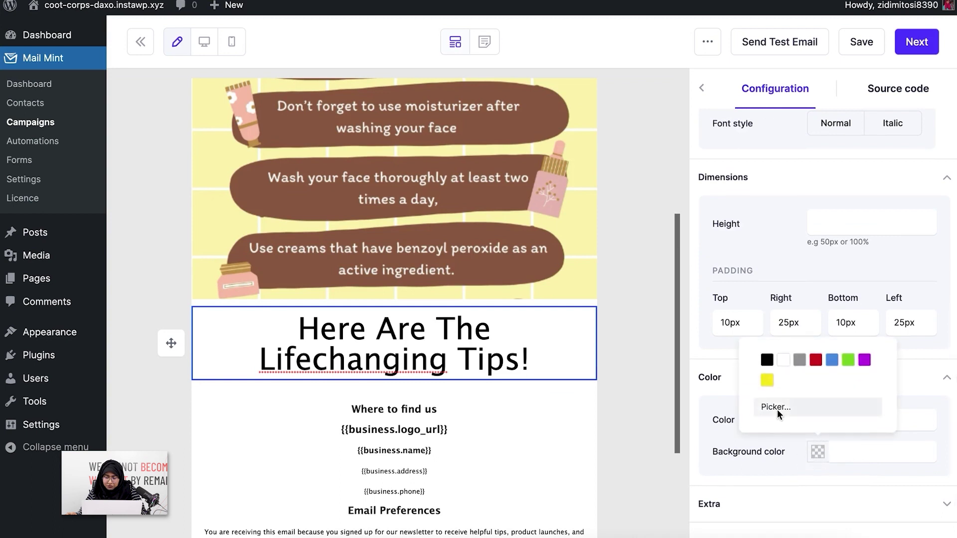
pyautogui.click(776, 407)
pyautogui.click(772, 339)
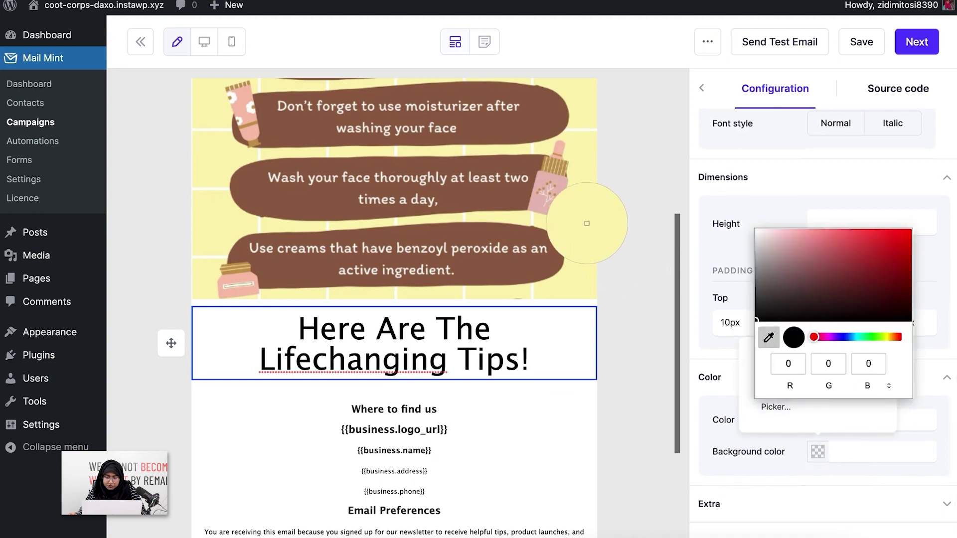
pyautogui.click(586, 234)
pyautogui.click(626, 271)
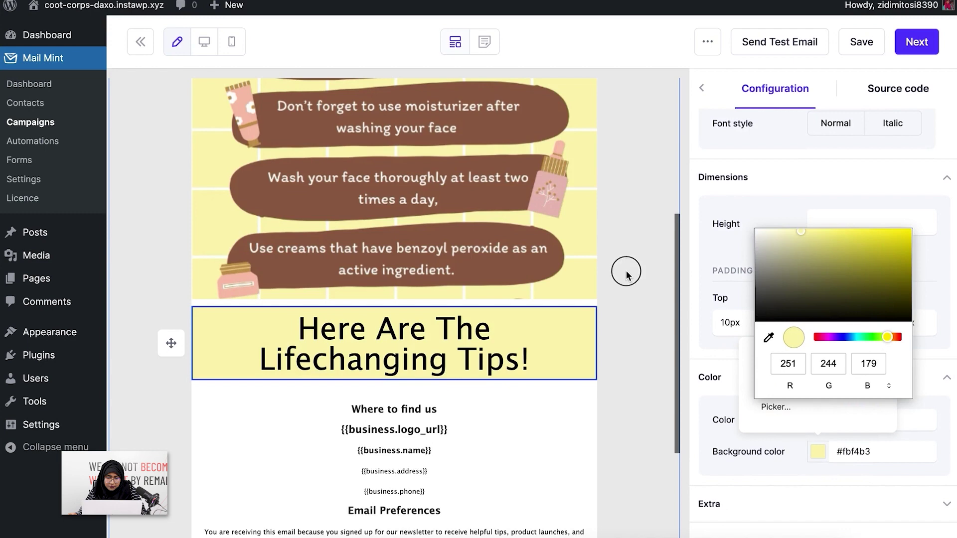
# Set the hero block's top padding to 0px to close the gap below the image.
pyautogui.click(541, 302)
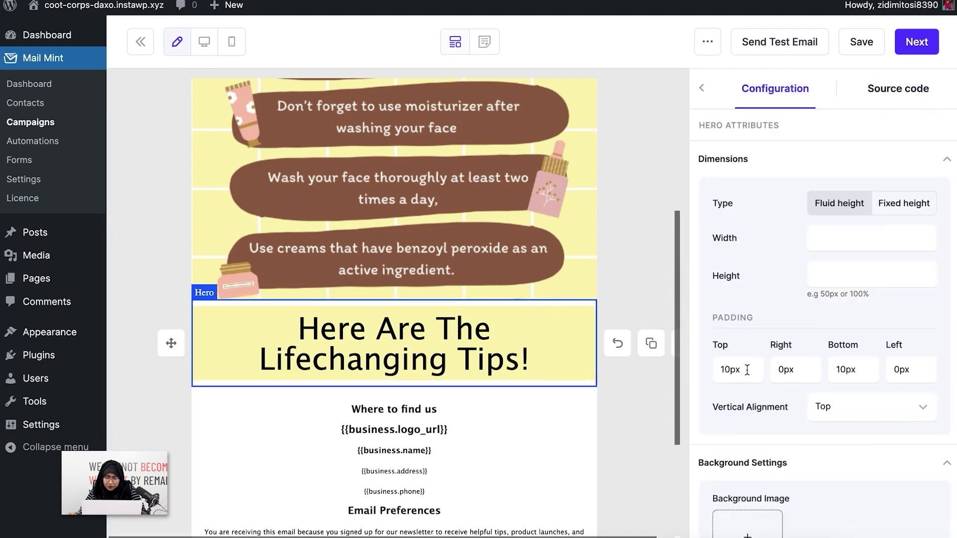
pyautogui.click(726, 368)
pyautogui.press('BackSpace')
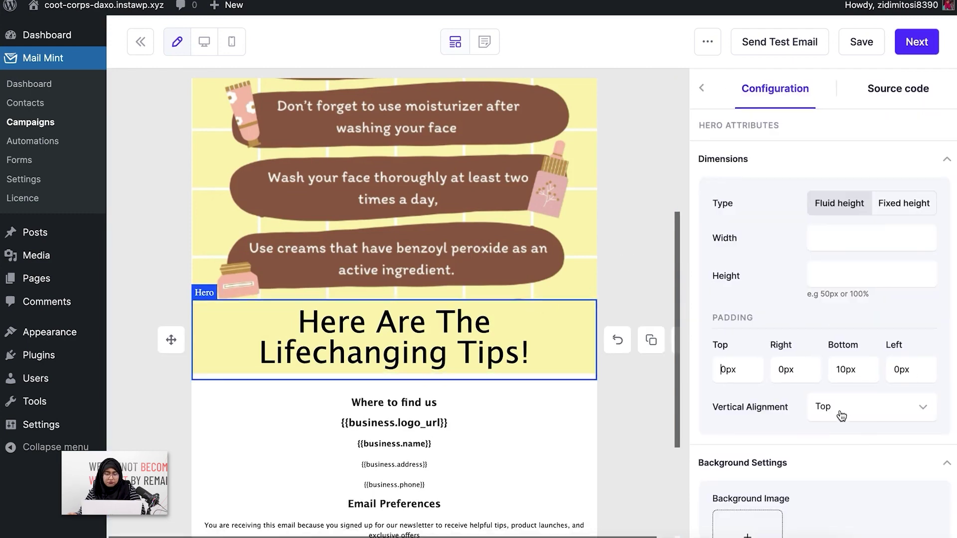
pyautogui.click(620, 399)
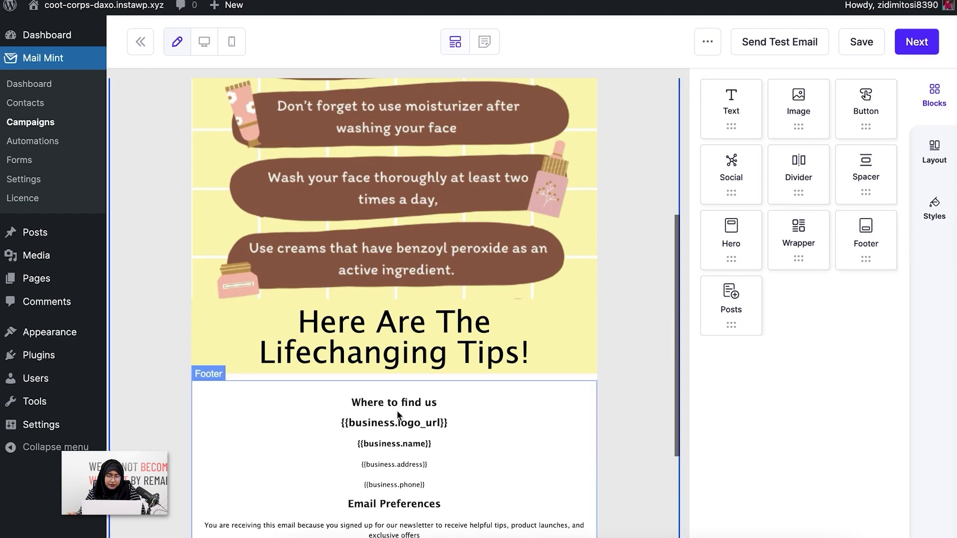
# Review the first email's finished layout and proceed from its design back to the campaign settings.
pyautogui.scroll(-4, 573, 413)
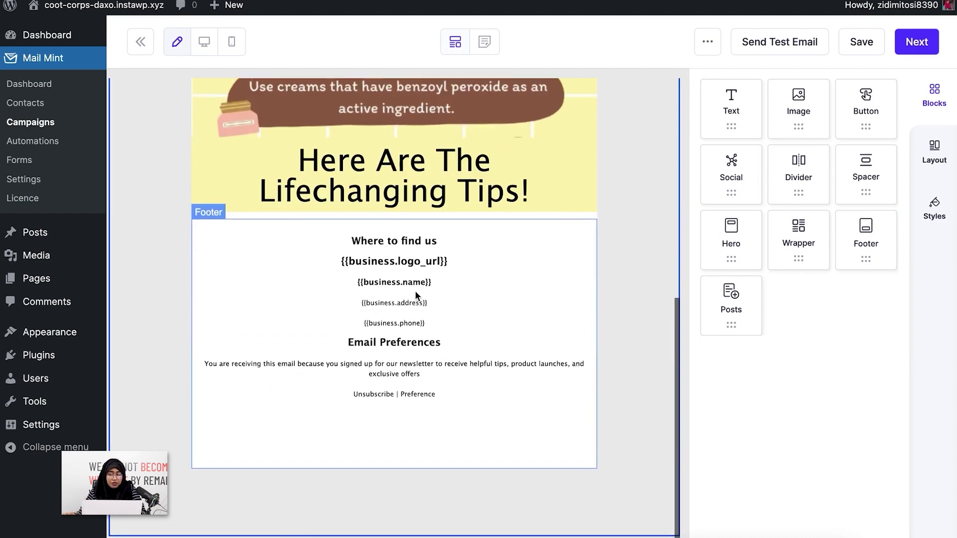
pyautogui.scroll(9, 415, 291)
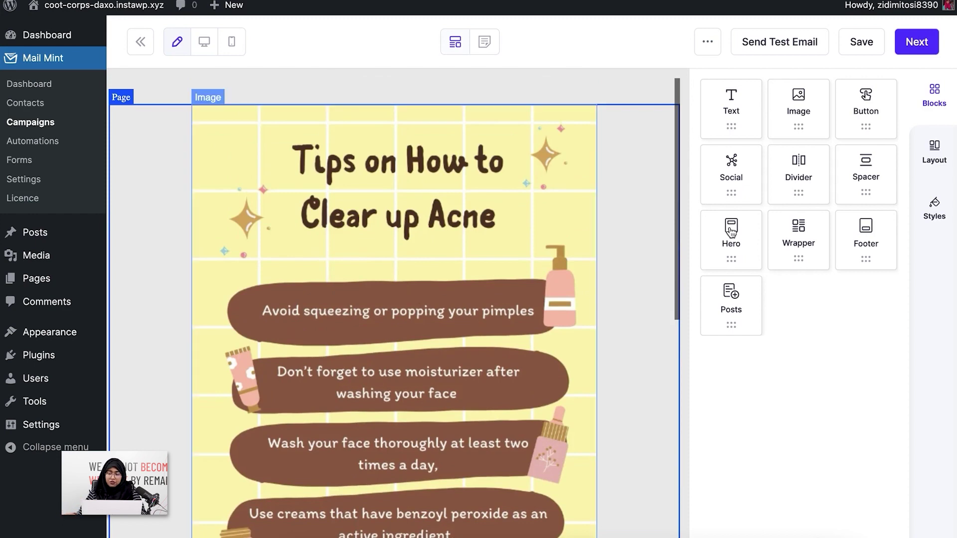
pyautogui.click(917, 42)
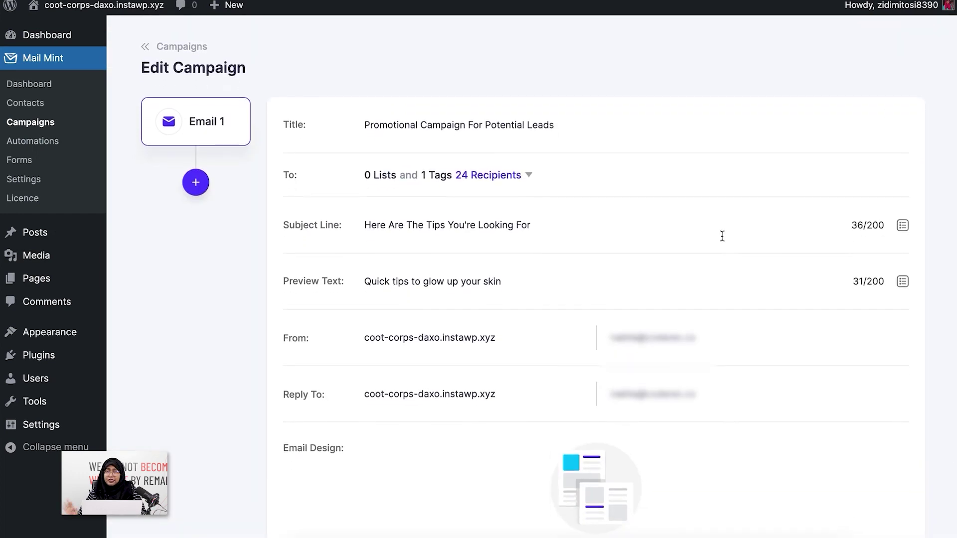
pyautogui.scroll(-3, 722, 236)
pyautogui.scroll(3, 722, 236)
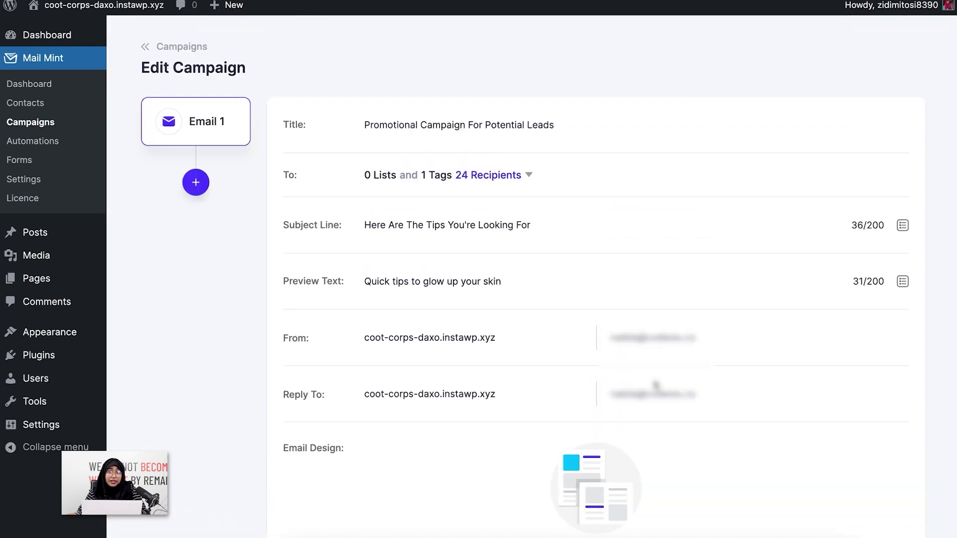
# Add a second email to the campaign sequence and set its delay to 3 days.
pyautogui.click(196, 183)
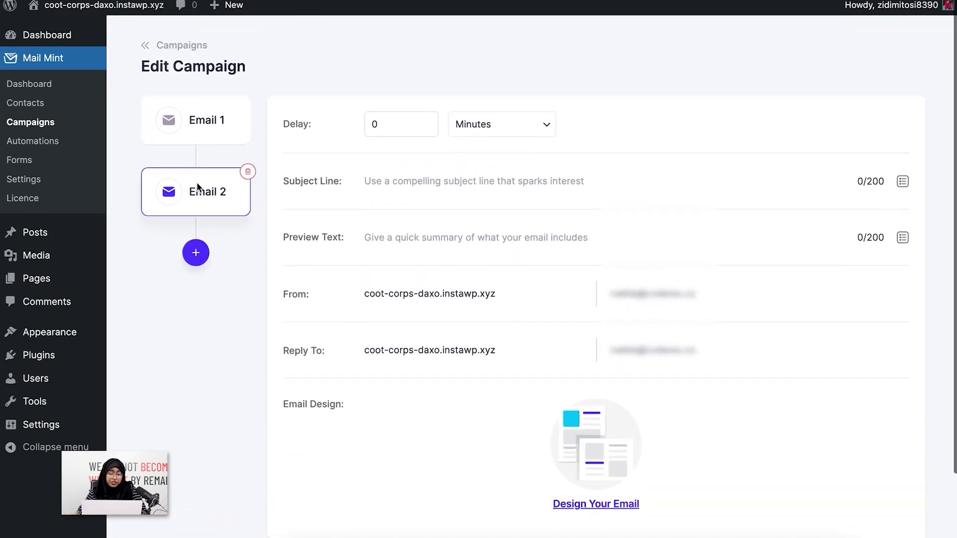
pyautogui.click(422, 122)
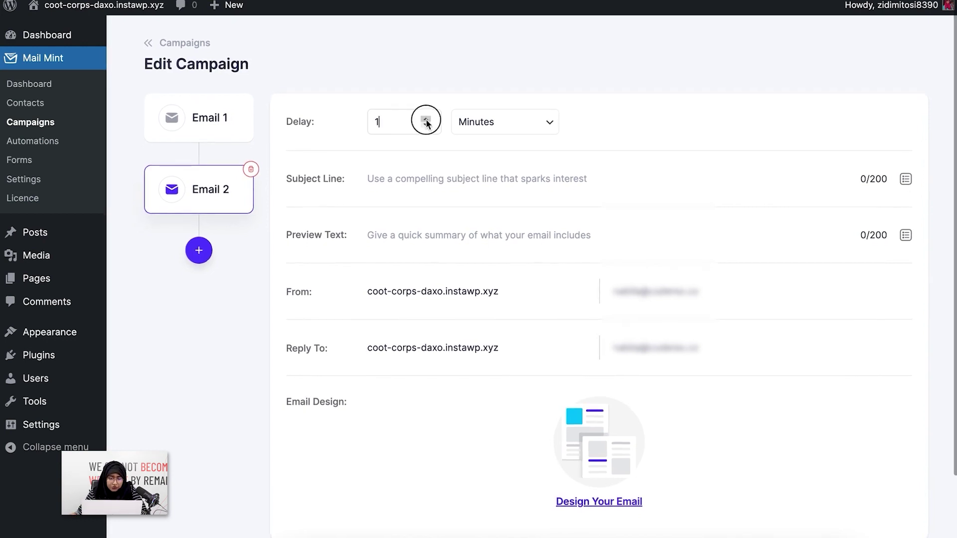
pyautogui.click(504, 123)
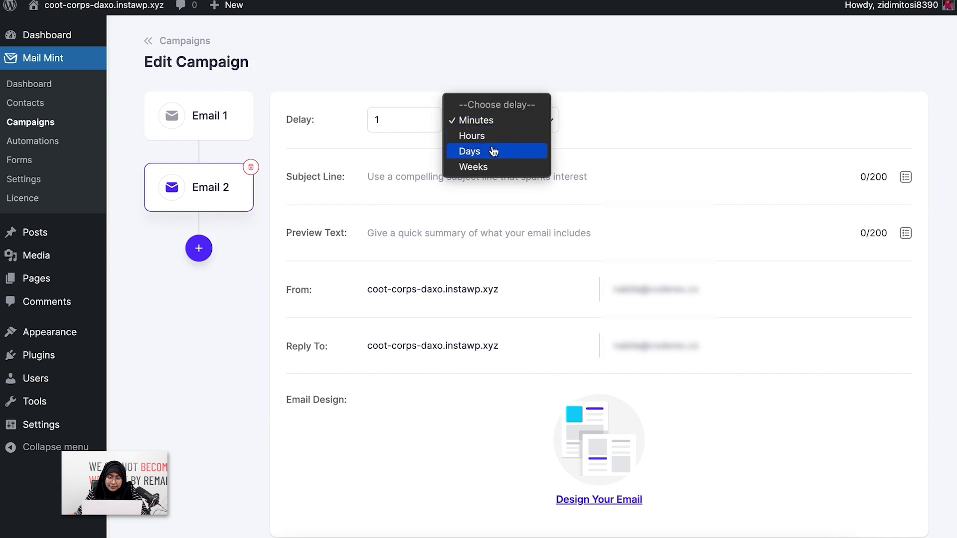
pyautogui.click(494, 151)
pyautogui.click(425, 116)
pyautogui.click(425, 116)
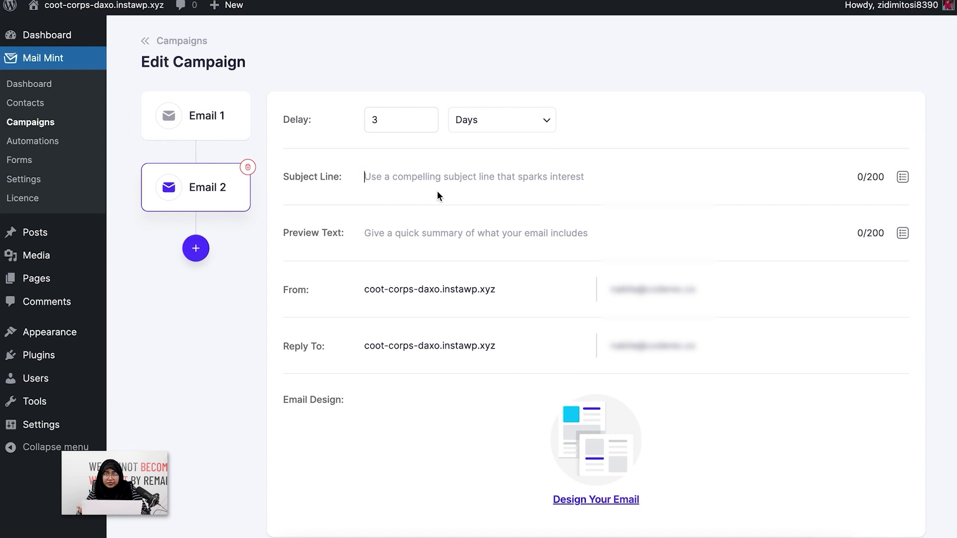
# Give the second email the subject line "Here's more for your pretty skin" and the preview text "More valuable tips!".
pyautogui.click(436, 178)
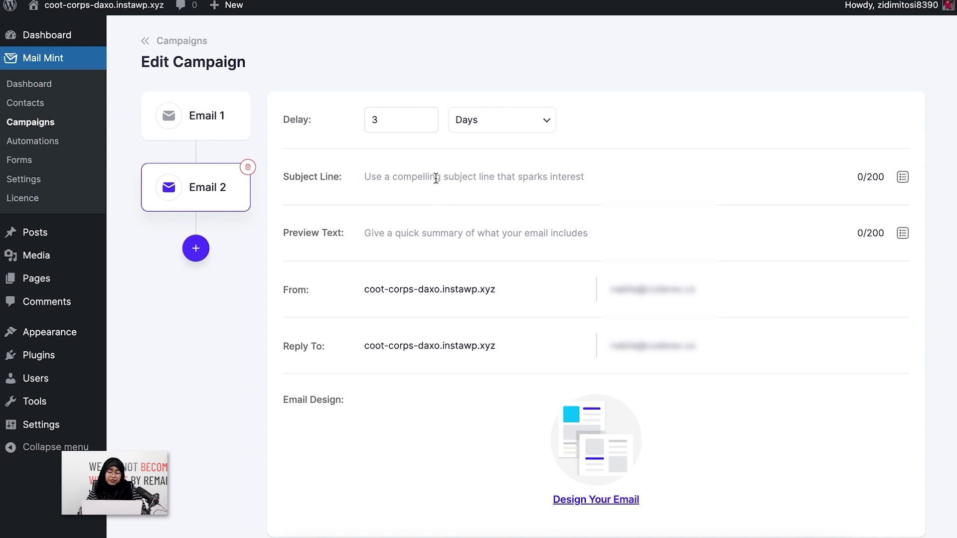
pyautogui.write("Here'")
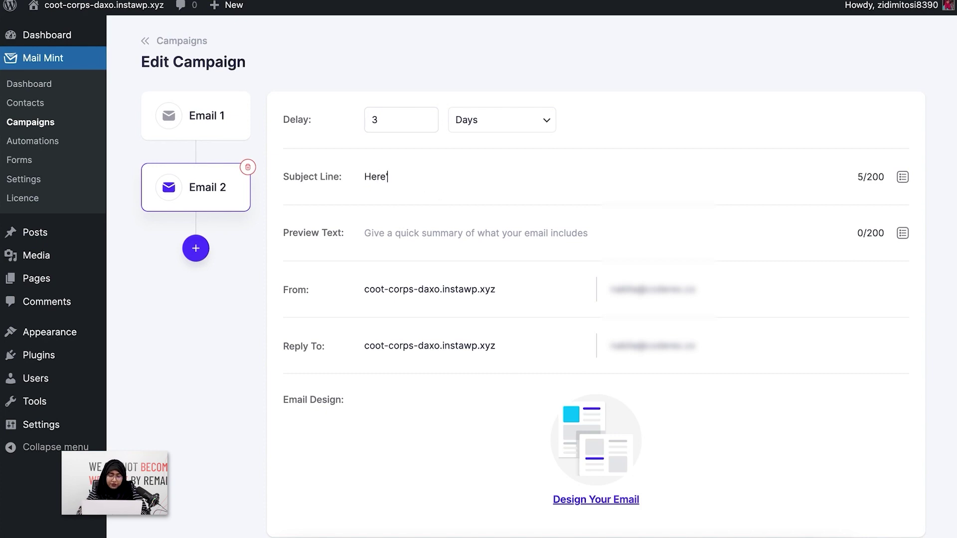
pyautogui.write('s mor')
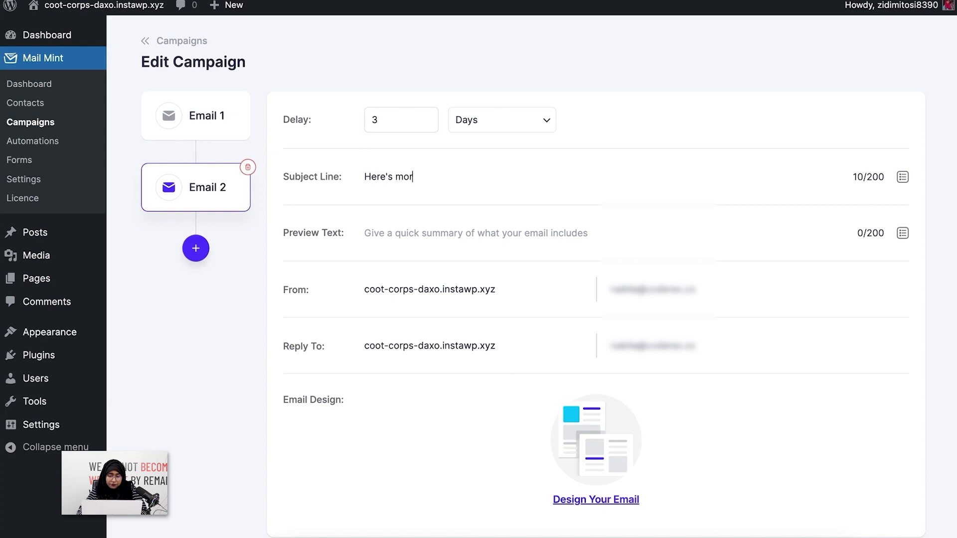
pyautogui.write('e for your pretty ')
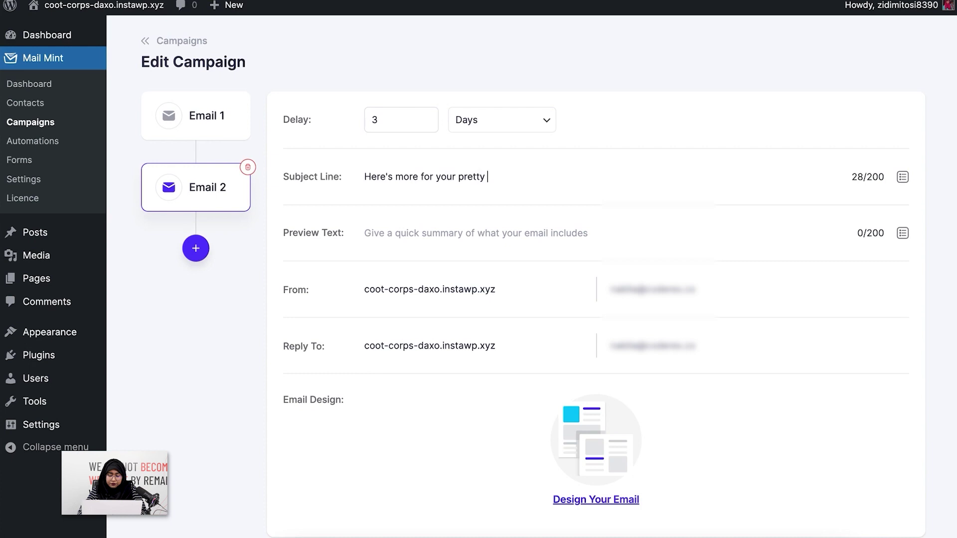
pyautogui.write('skin')
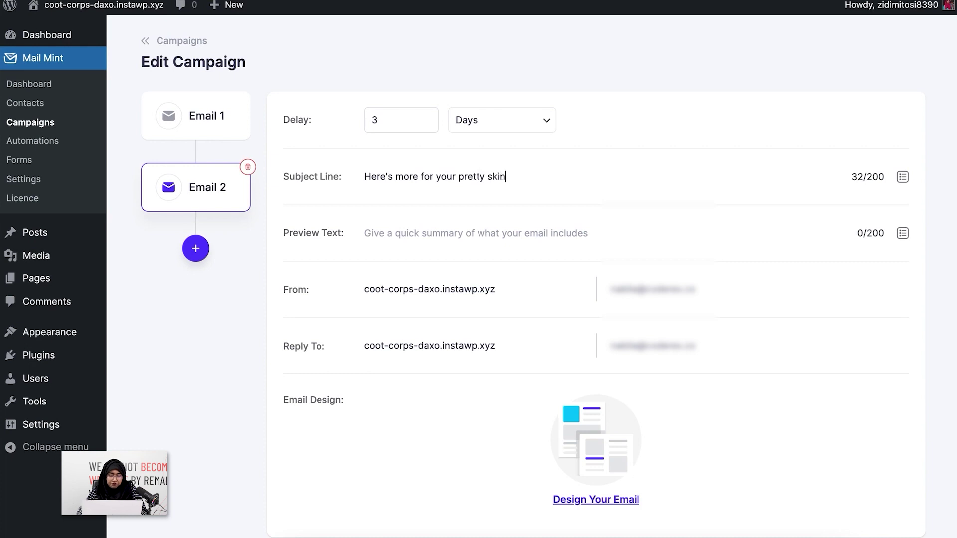
pyautogui.click(396, 226)
pyautogui.write('Mor')
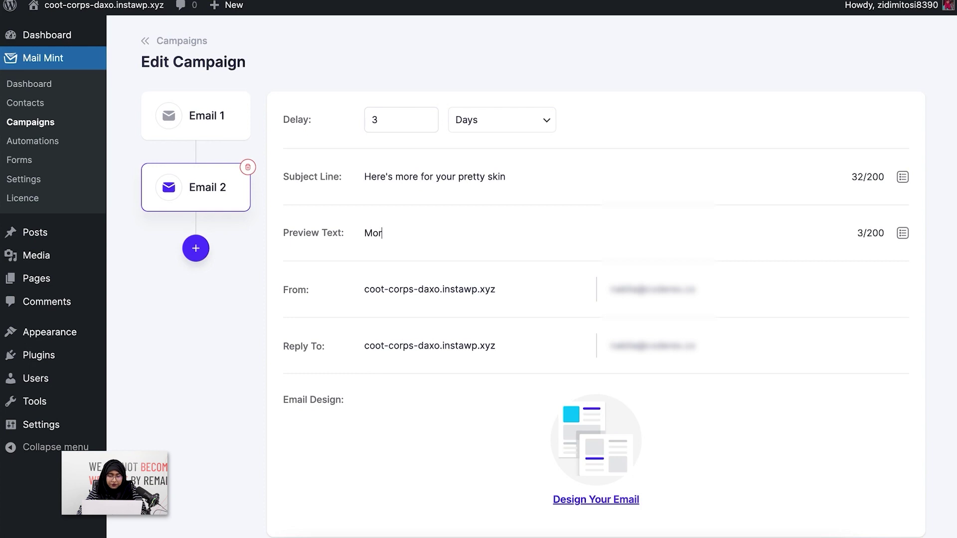
pyautogui.write('e valuable tips!')
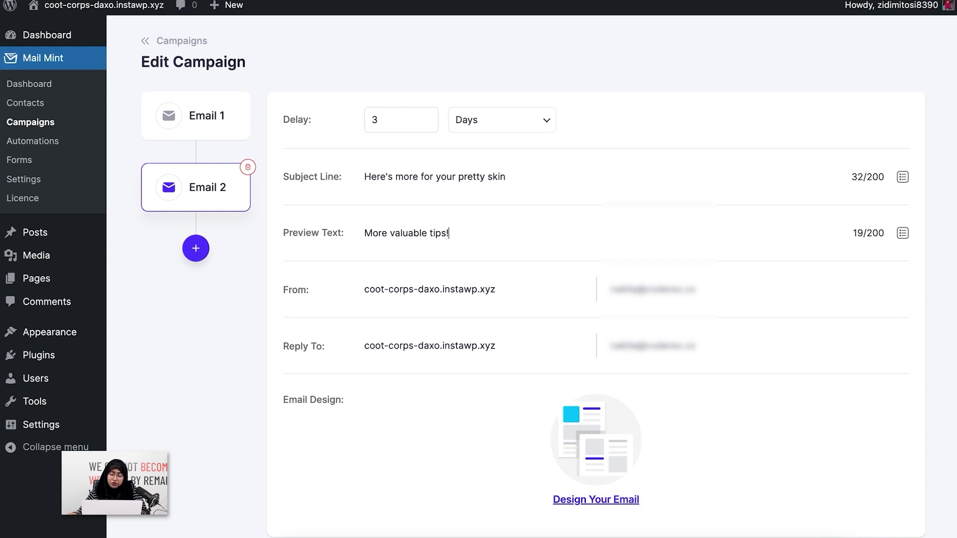
# Start the second email's design from scratch and place an image block above the "Where to find us" footer.
pyautogui.scroll(-3, 627, 369)
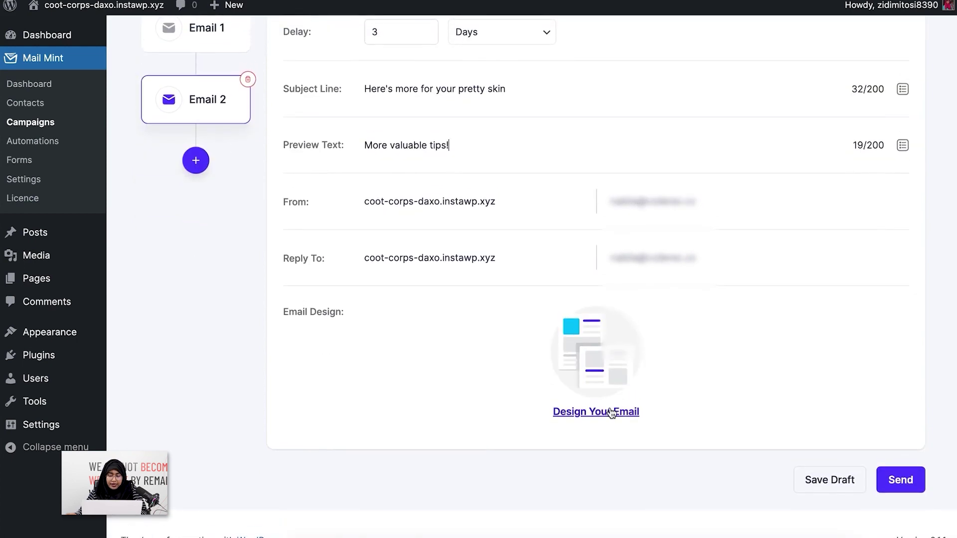
pyautogui.click(611, 409)
pyautogui.click(291, 212)
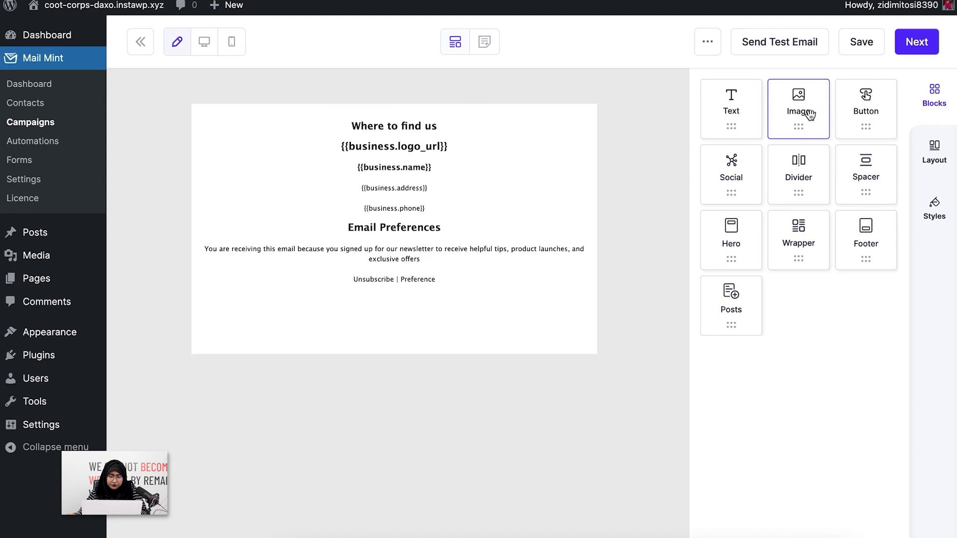
pyautogui.moveTo(803, 116); pyautogui.dragTo(430, 102)
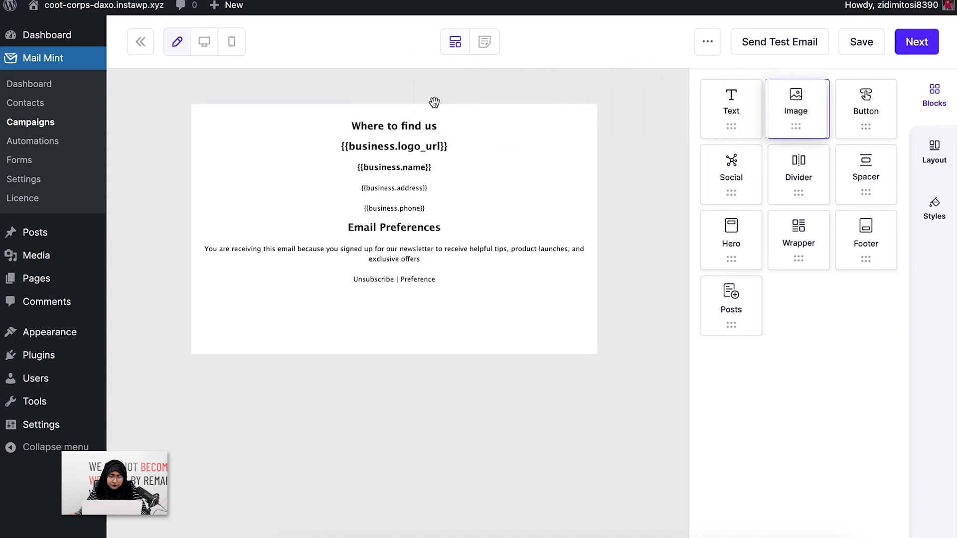
pyautogui.moveTo(808, 118); pyautogui.dragTo(424, 120)
# Upload Email 2.png into the second email's image block and proceed from the design back to the campaign settings.
pyautogui.click(757, 232)
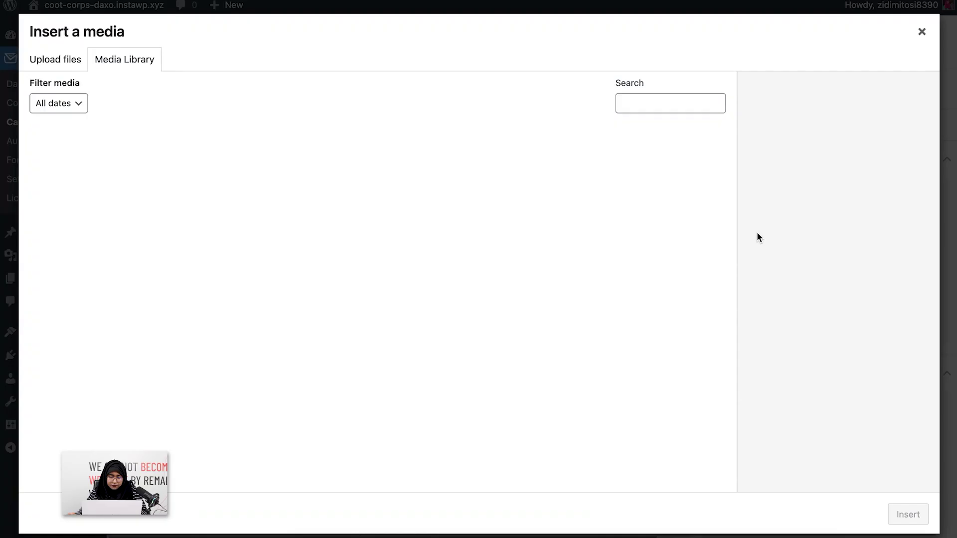
pyautogui.click(57, 64)
pyautogui.click(493, 279)
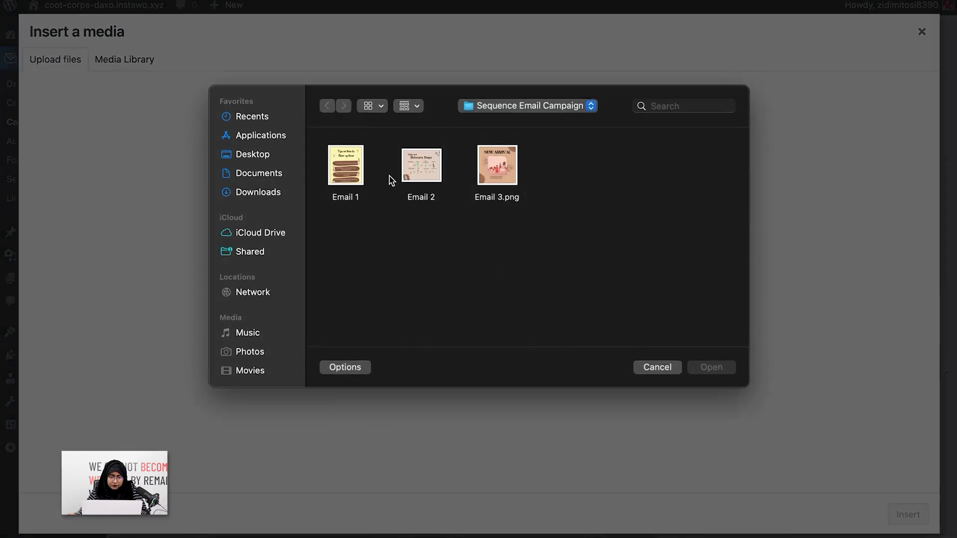
pyautogui.click(426, 159)
pyautogui.click(709, 369)
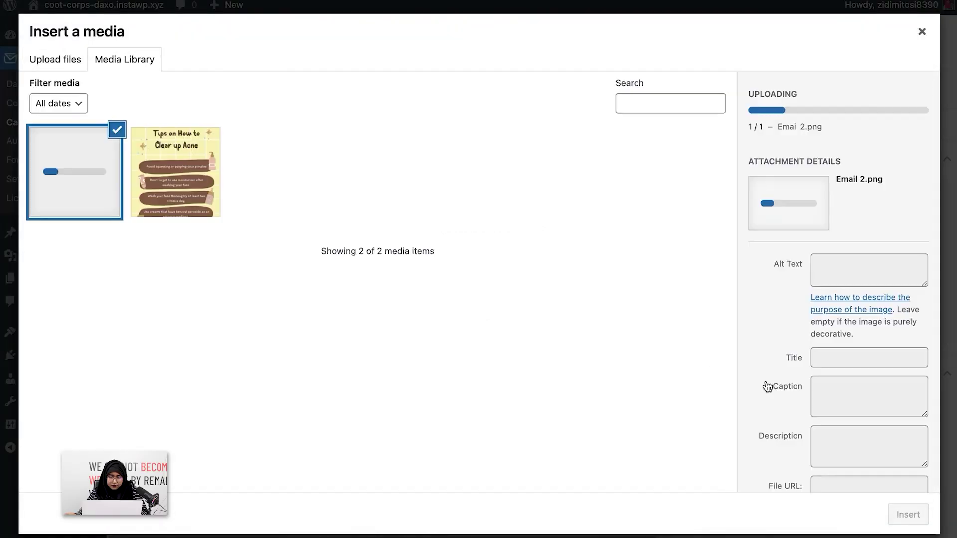
pyautogui.click(915, 520)
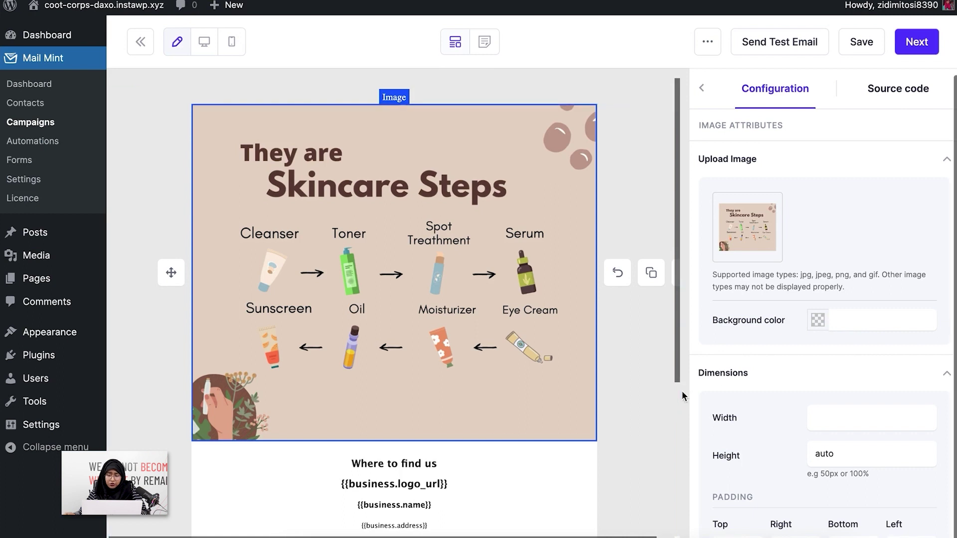
pyautogui.click(917, 42)
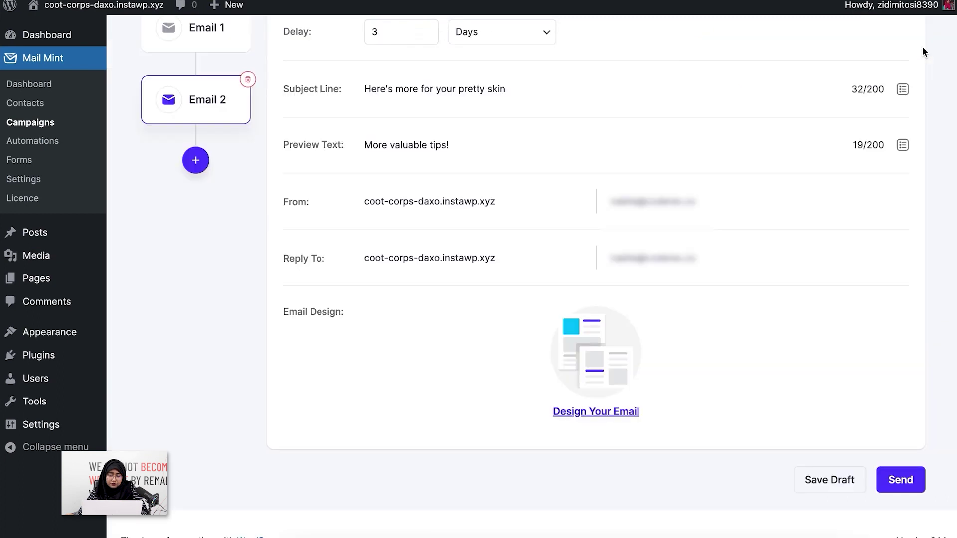
# Add a third email to the campaign sequence and set its delay to 5 days.
pyautogui.scroll(2, 625, 397)
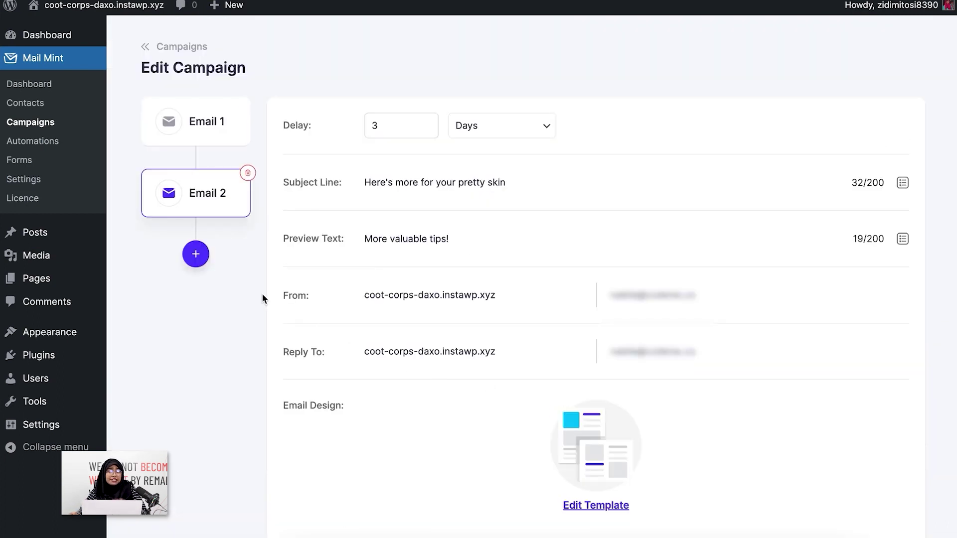
pyautogui.click(195, 263)
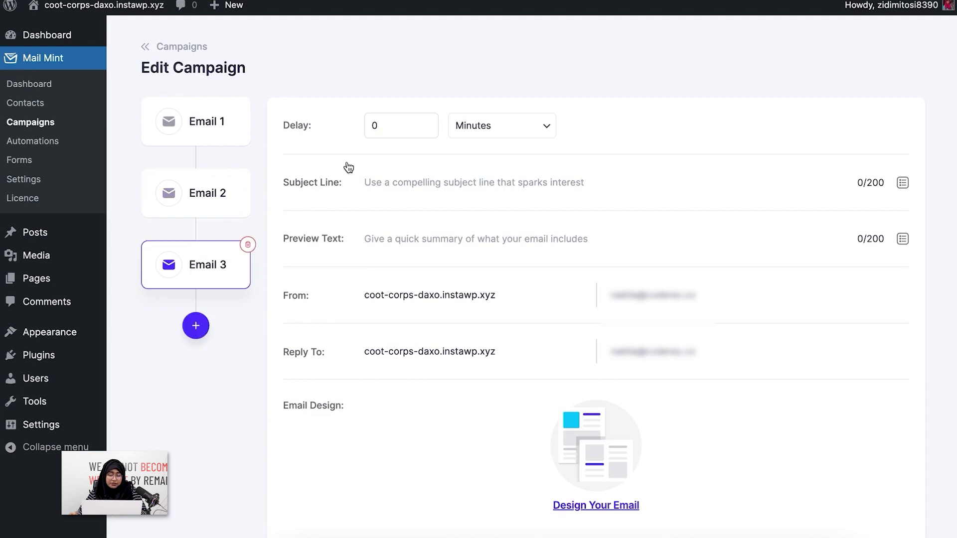
pyautogui.click(422, 123)
pyautogui.click(422, 123)
pyautogui.click(422, 123)
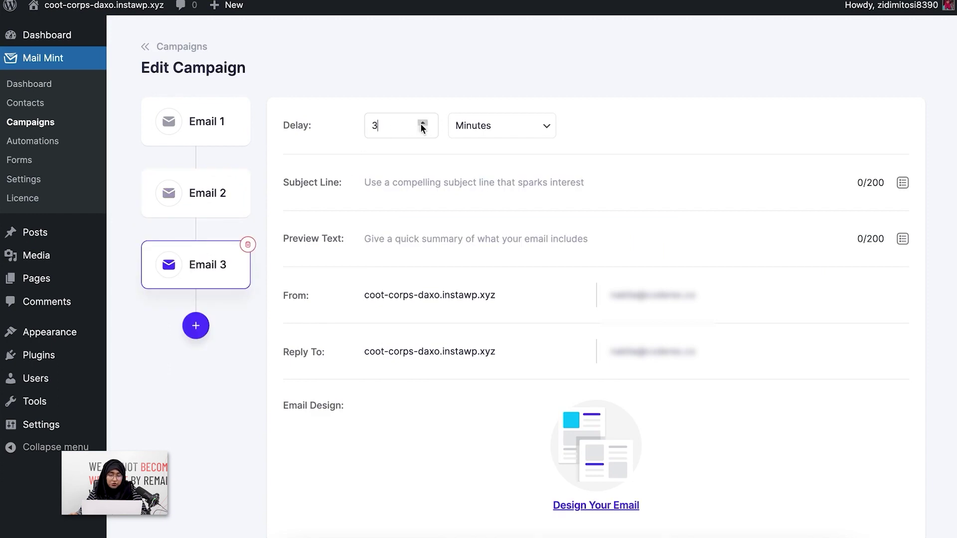
pyautogui.click(422, 123)
pyautogui.click(505, 129)
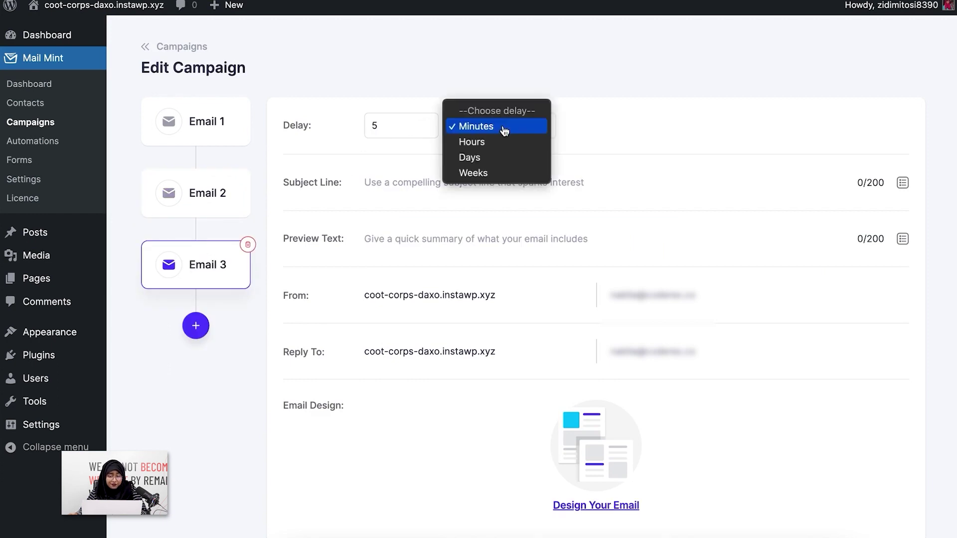
pyautogui.click(492, 159)
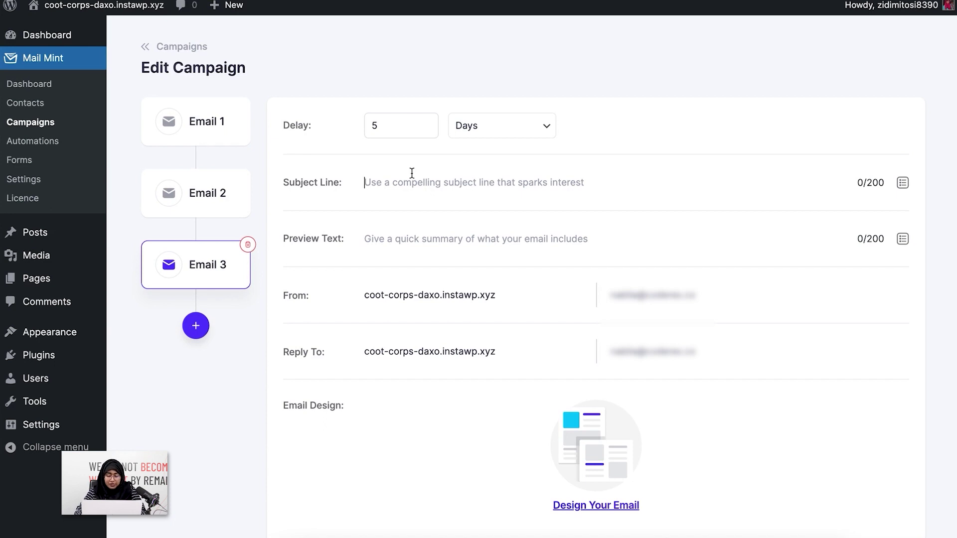
# Give the third email the subject line "Here's something to clear up your skin" and the preview text "have clear skin in 30 days".
pyautogui.click(412, 172)
pyautogui.write("Here's")
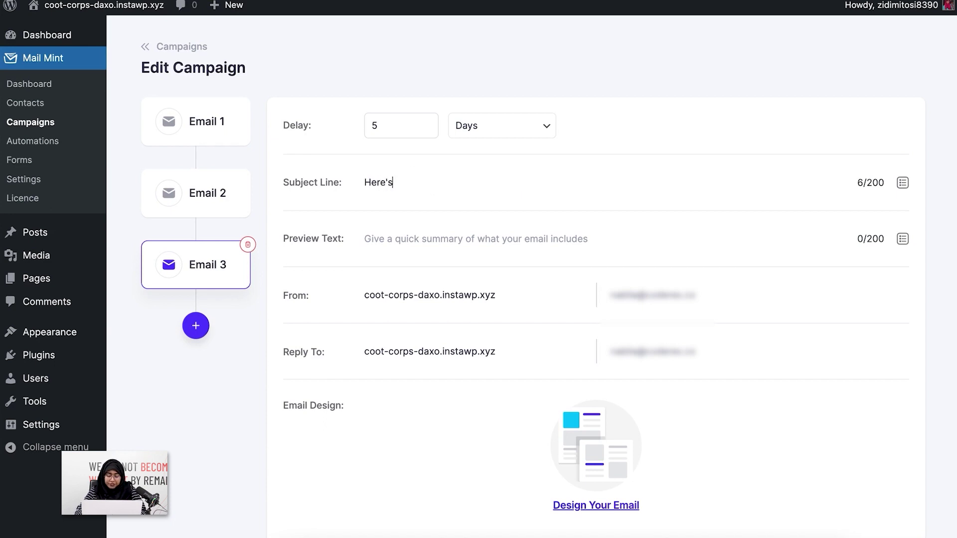
pyautogui.write(' something to ')
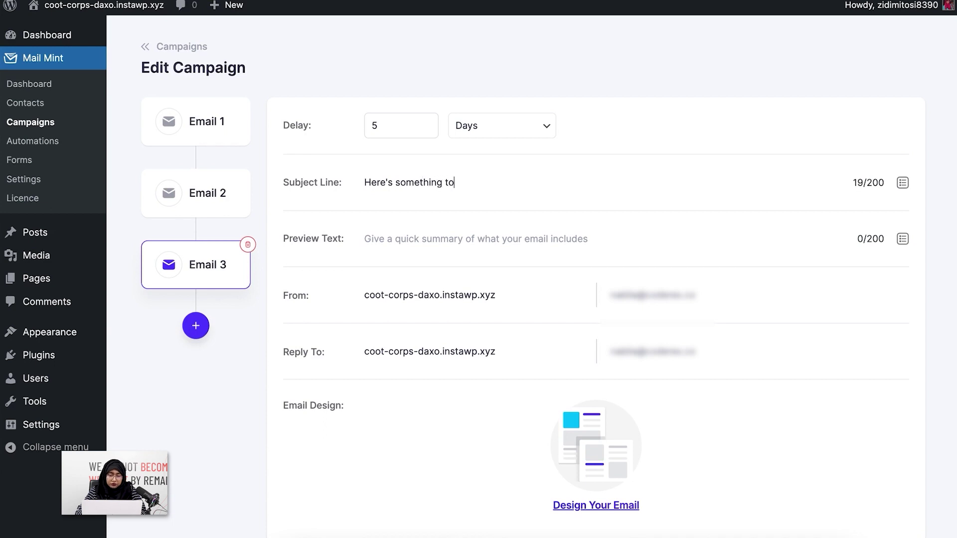
pyautogui.write('clear u')
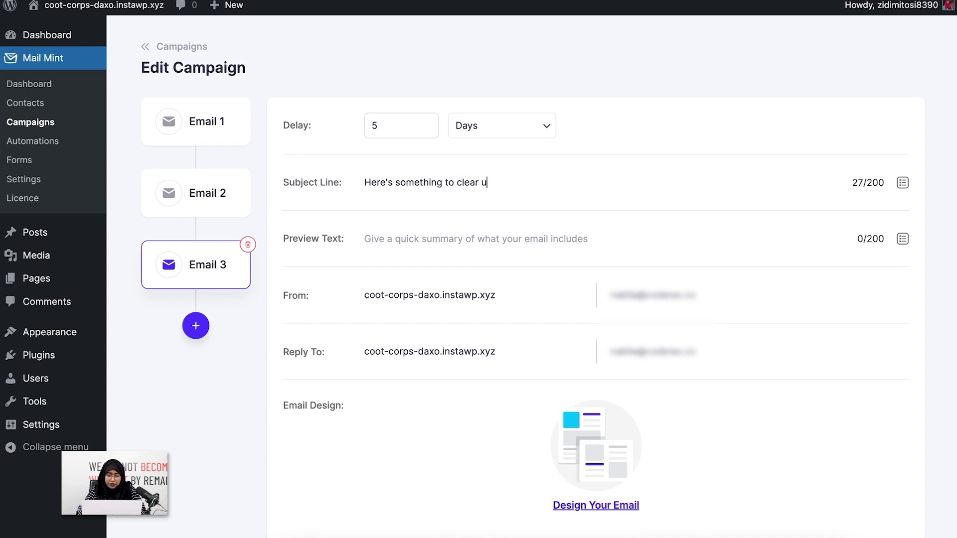
pyautogui.write('p your skin')
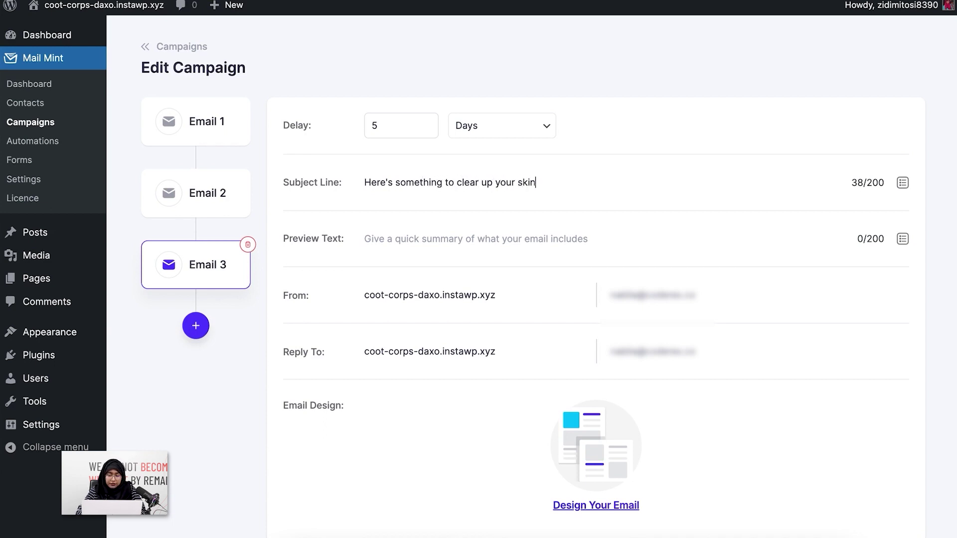
pyautogui.click(376, 239)
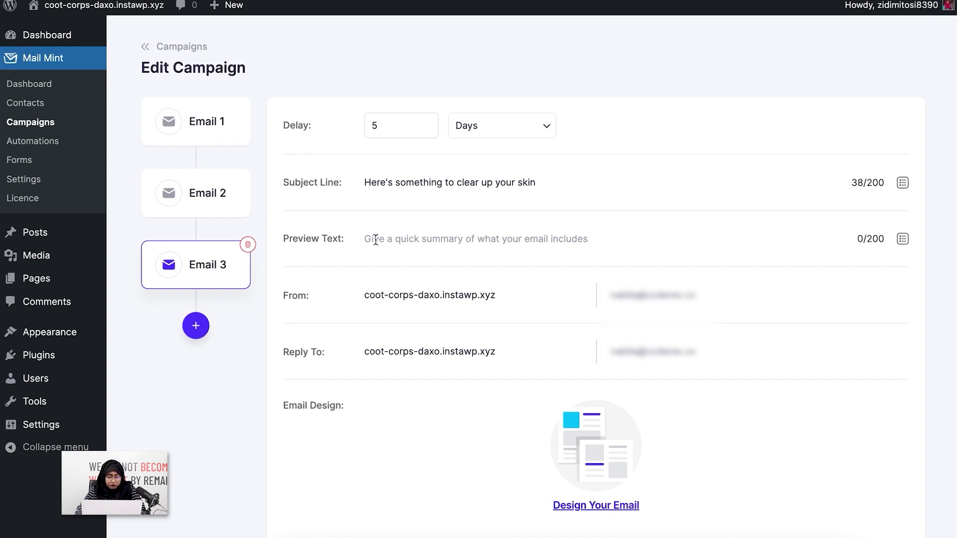
pyautogui.write('have cle')
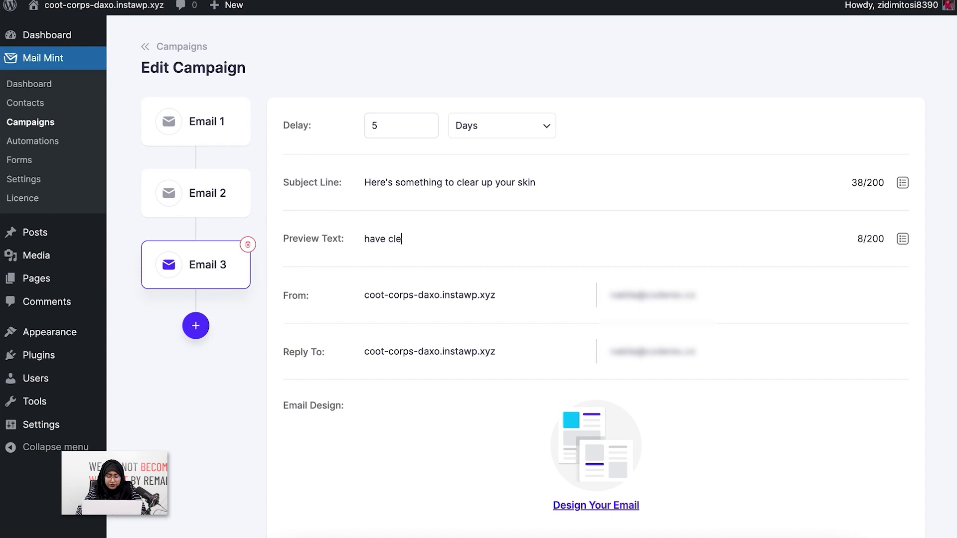
pyautogui.write('ar skin in 30 days')
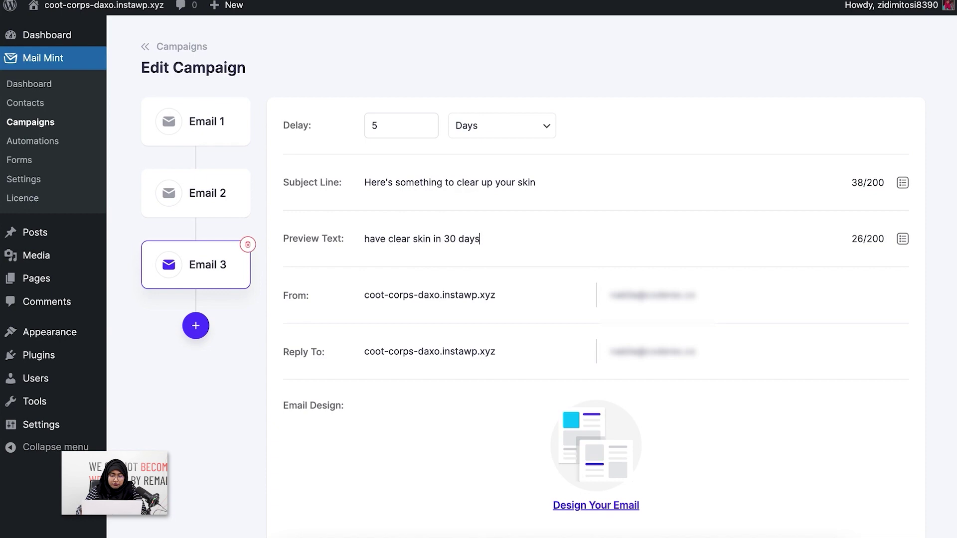
# Open the email design template choices for the third email.
pyautogui.scroll(-1, 548, 274)
pyautogui.scroll(-3, 566, 374)
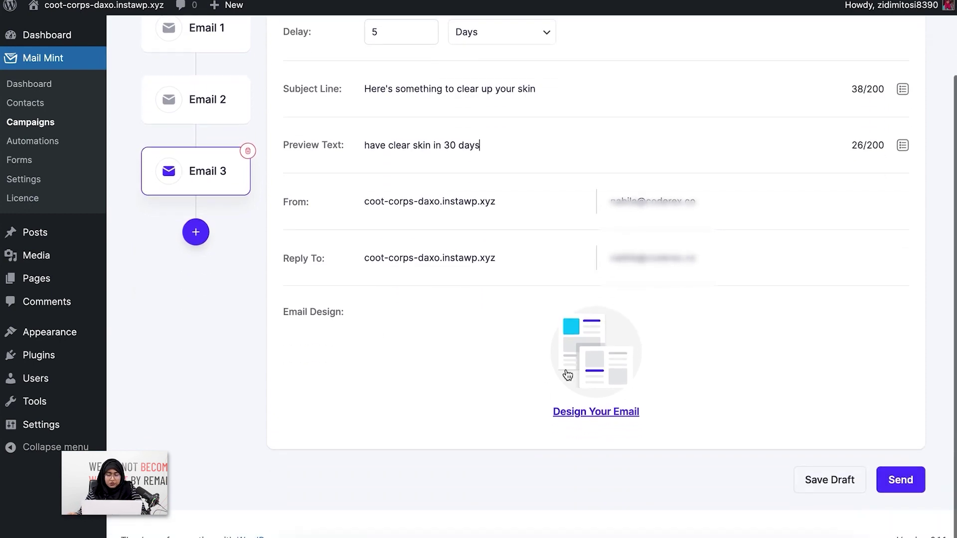
pyautogui.click(593, 411)
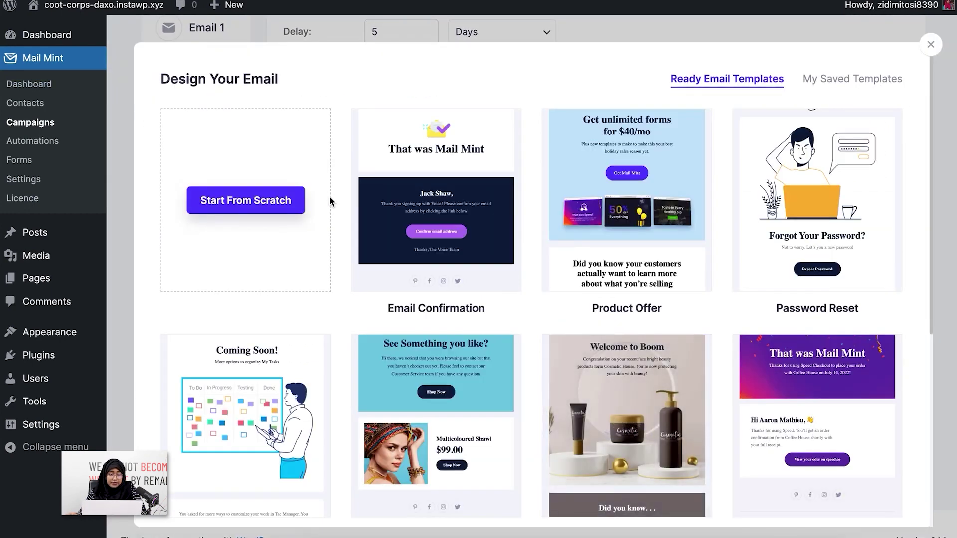
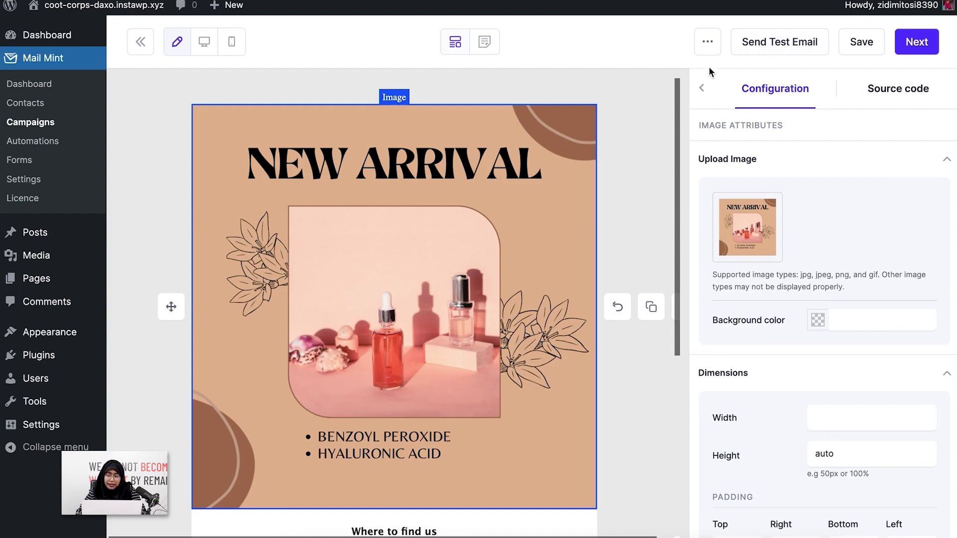
# Add a button block between the New Arrival image and the footer and set its text to "Get this product".
pyautogui.click(702, 88)
pyautogui.scroll(-5, 547, 282)
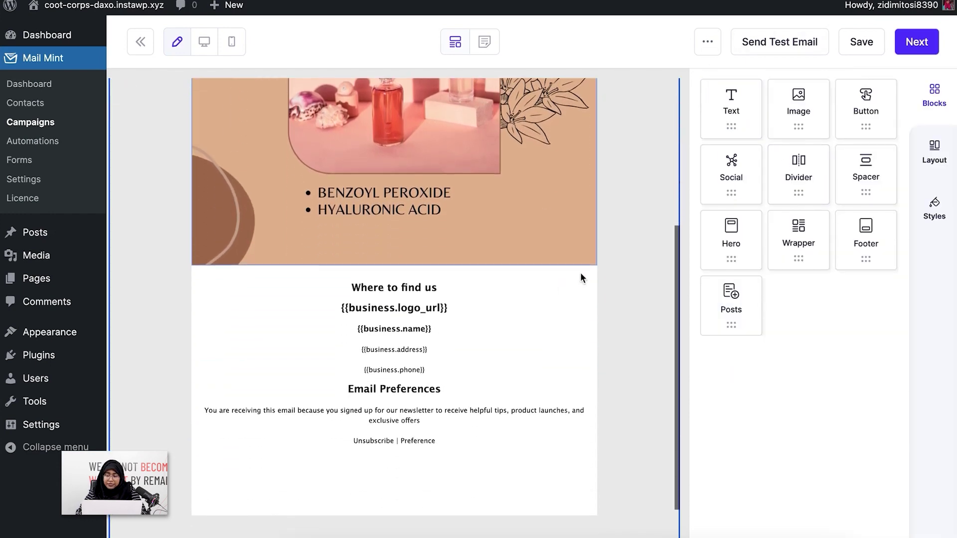
pyautogui.click(888, 92)
pyautogui.moveTo(889, 91); pyautogui.dragTo(444, 244)
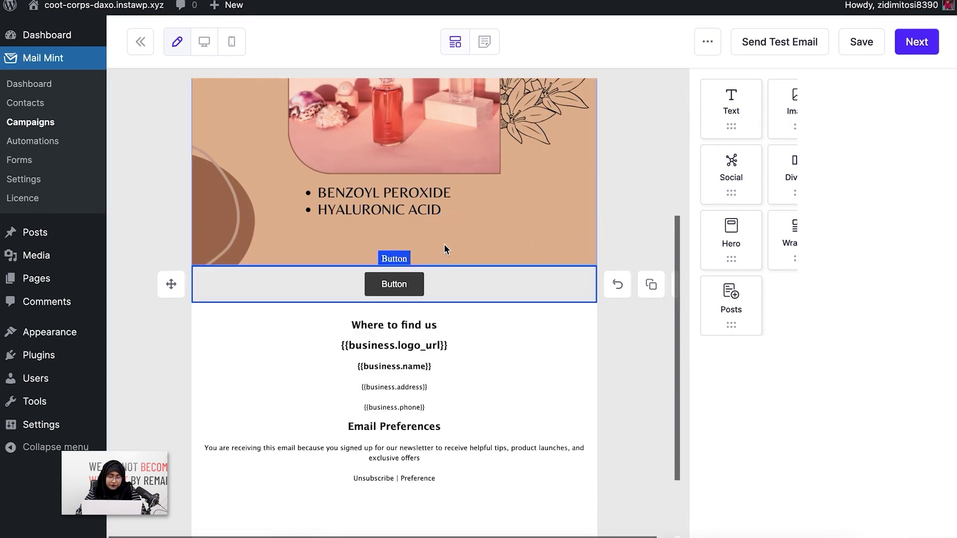
pyautogui.doubleClick(399, 295)
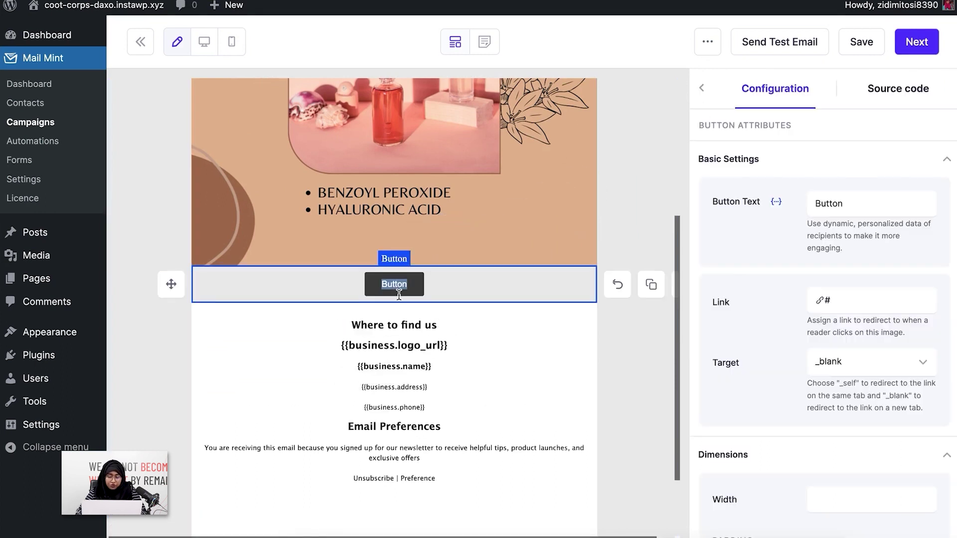
pyautogui.write('Get th')
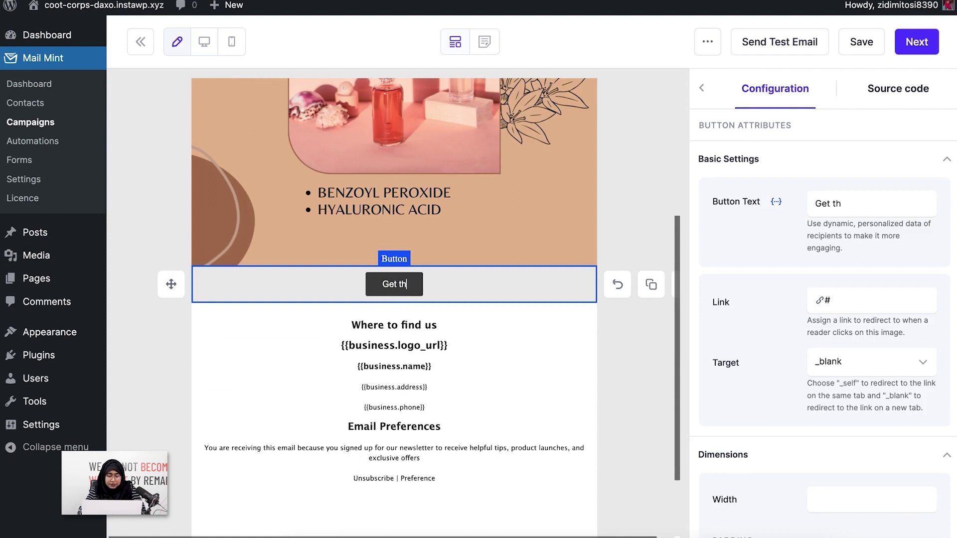
pyautogui.write('is product')
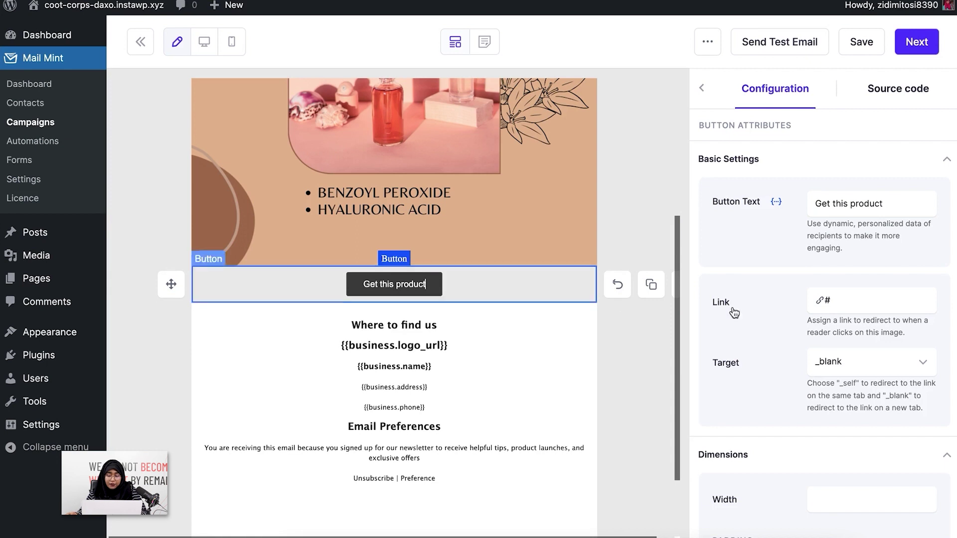
# Replace the placeholder link of the "Get this product" button with the copied getwpfunnels.com address.
pyautogui.click(864, 306)
pyautogui.press('super+a')
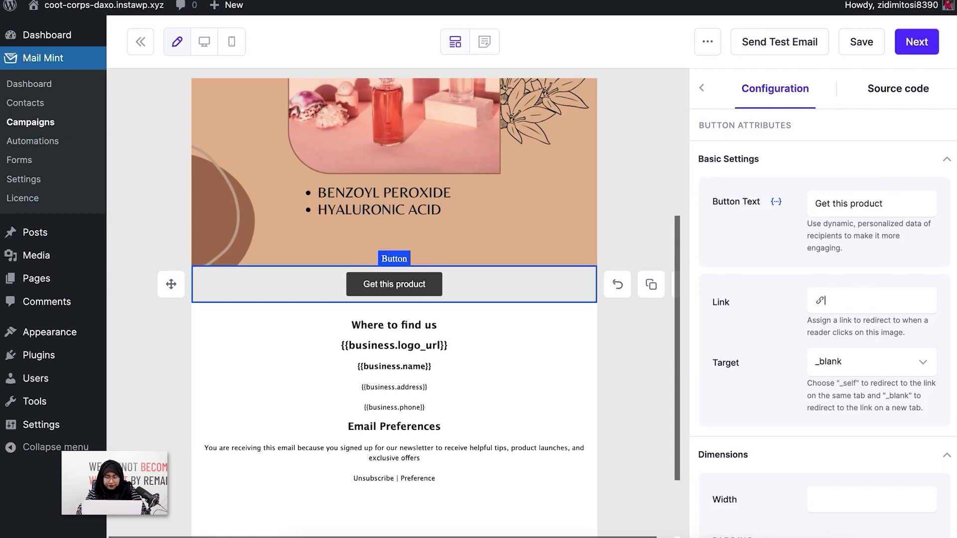
pyautogui.press('super+v')
pyautogui.click(534, 283)
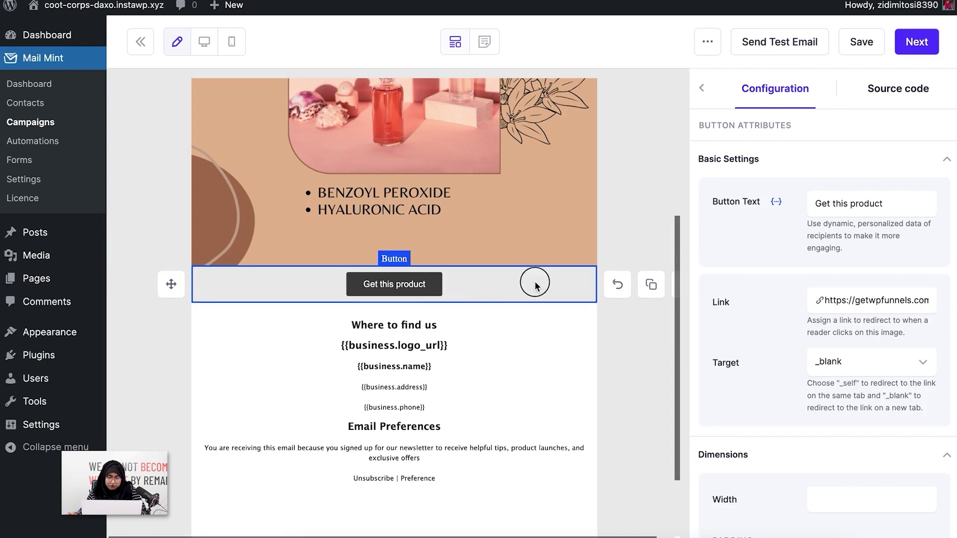
pyautogui.click(702, 89)
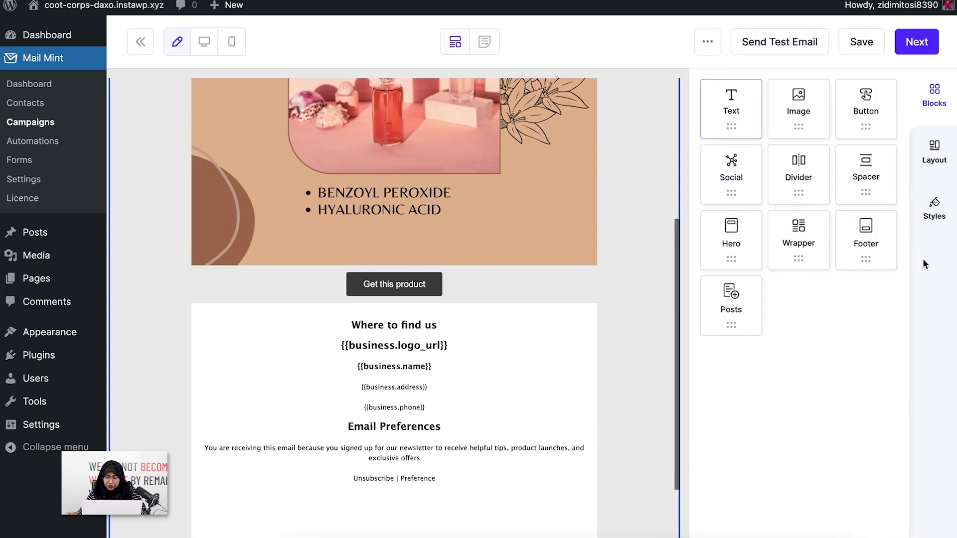
# Set the button block's row background to #e6ba95 by sampling the tan background of the New Arrival image.
pyautogui.click(461, 286)
pyautogui.scroll(-2, 863, 375)
pyautogui.scroll(-5, 862, 376)
pyautogui.click(818, 444)
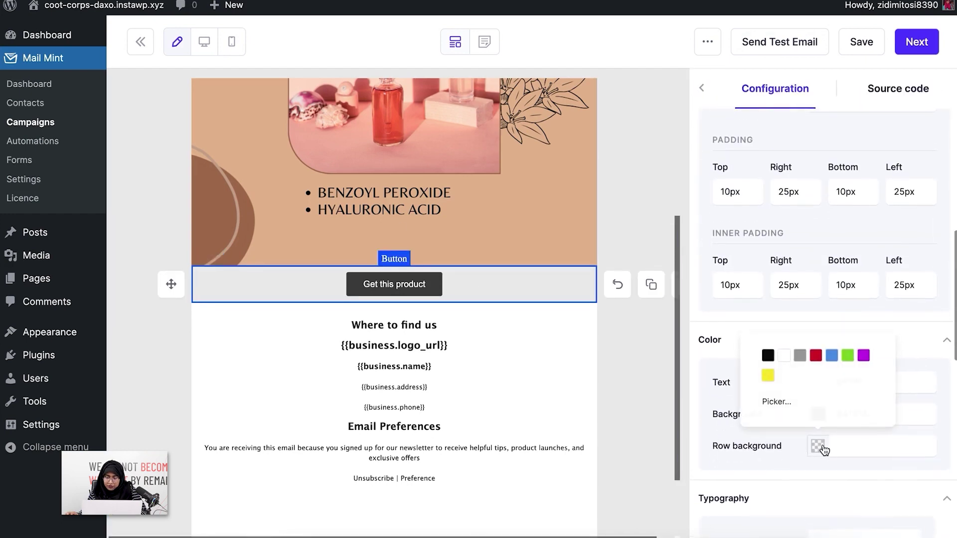
pyautogui.click(773, 398)
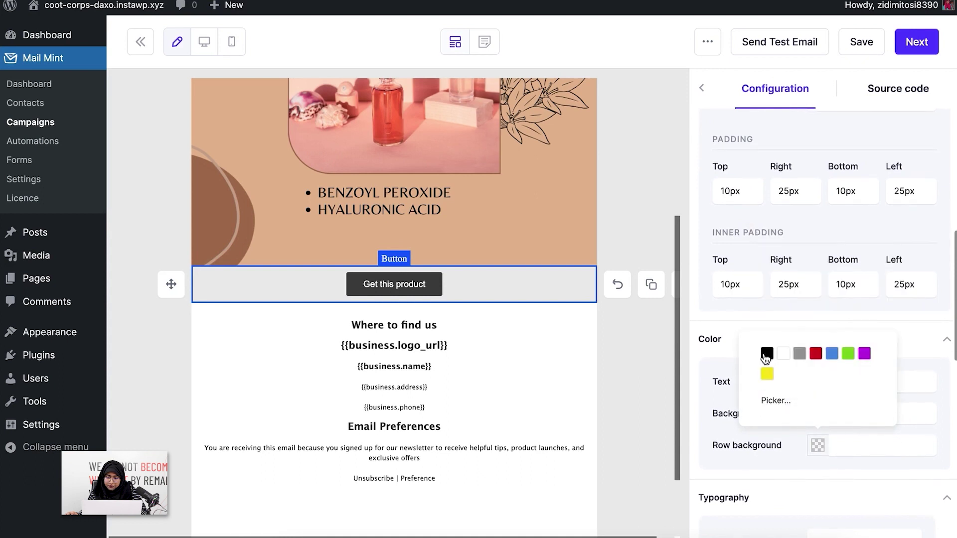
pyautogui.click(771, 411)
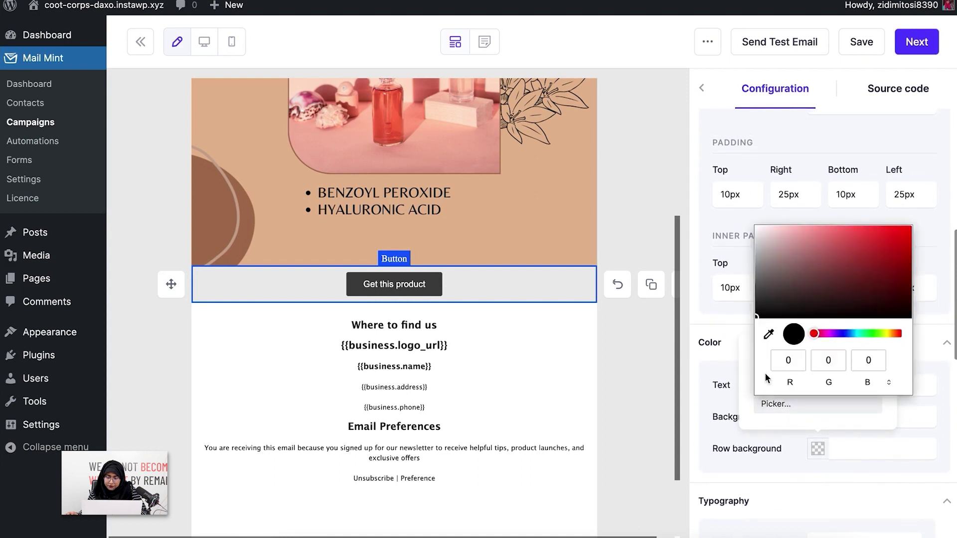
pyautogui.click(785, 402)
pyautogui.click(768, 334)
pyautogui.click(539, 215)
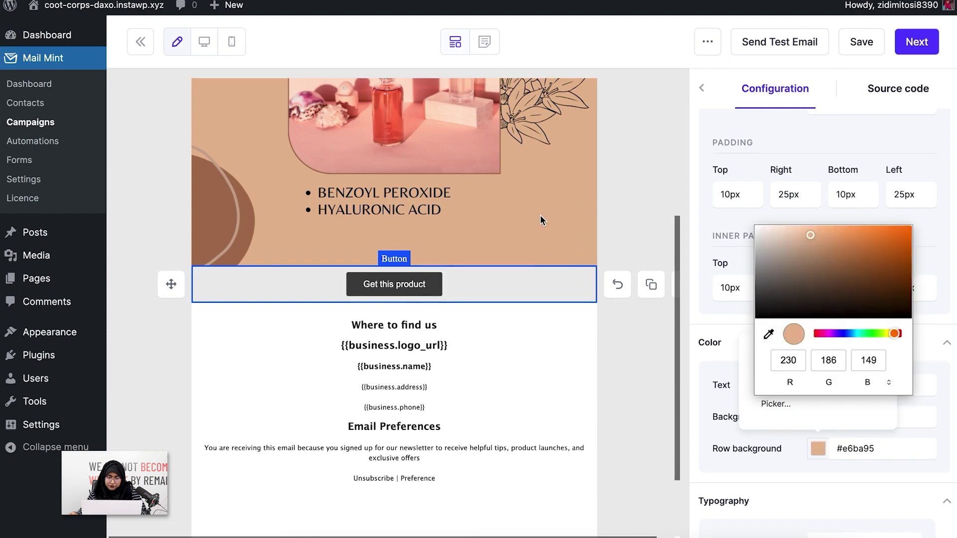
pyautogui.click(419, 319)
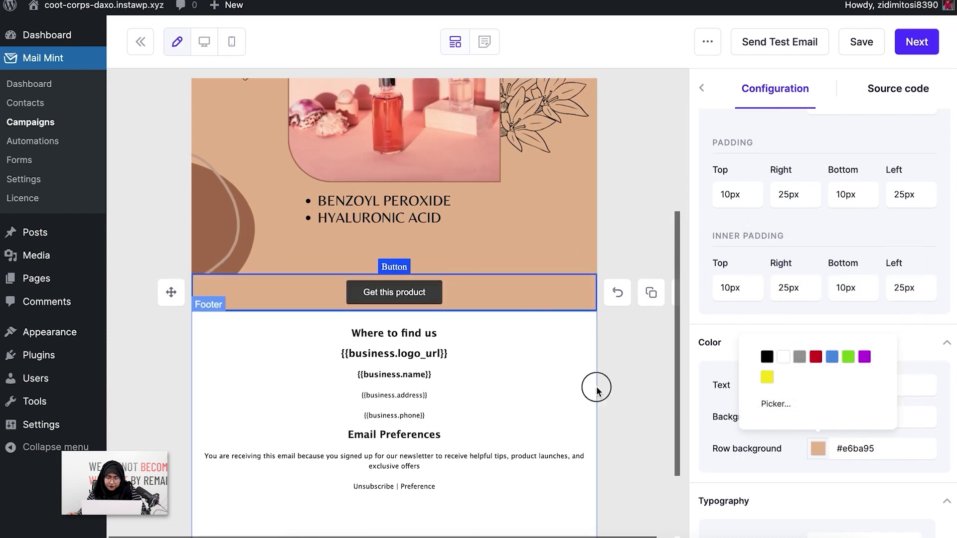
# Set the "Get this product" button's background to pink #f1b29c by sampling the product photo in the New Arrival image.
pyautogui.click(424, 294)
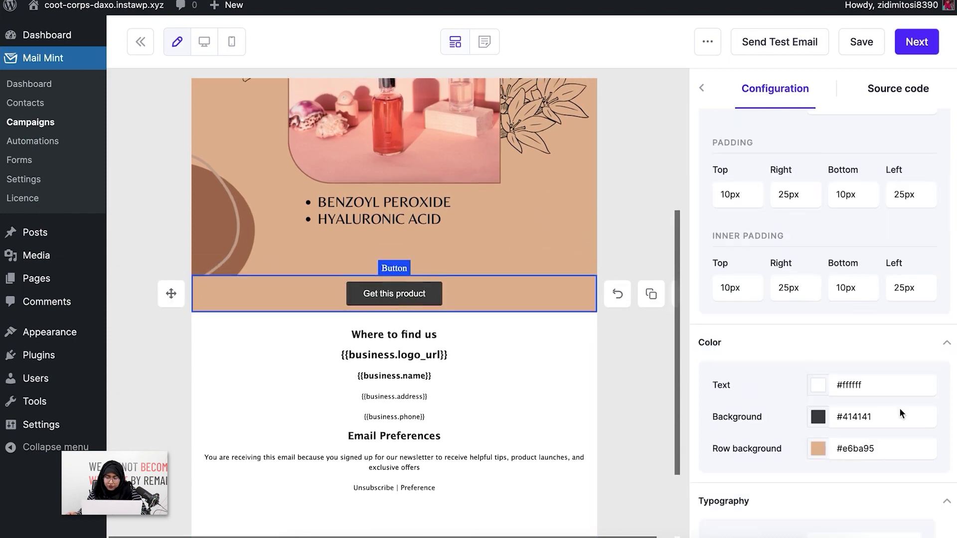
pyautogui.click(819, 418)
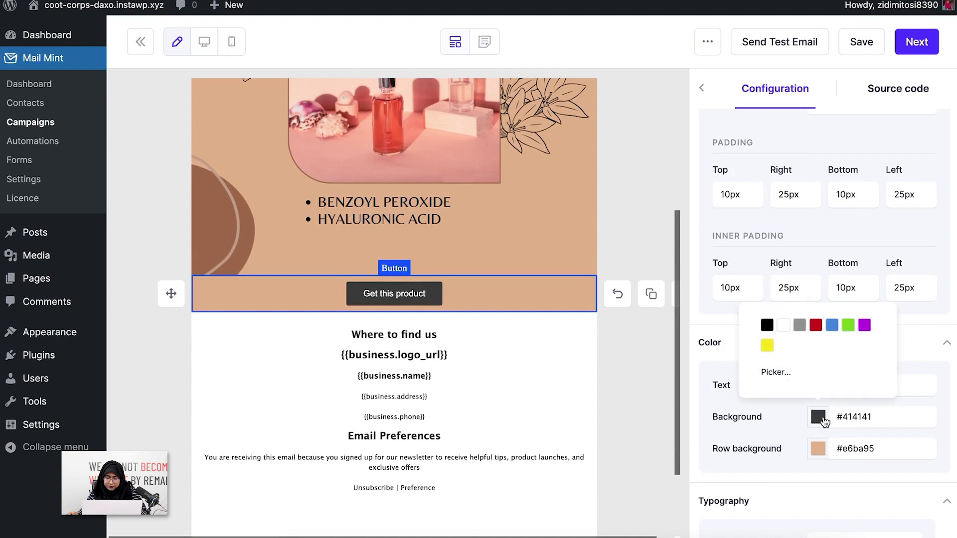
pyautogui.scroll(-3, 817, 305)
pyautogui.click(817, 305)
pyautogui.click(776, 258)
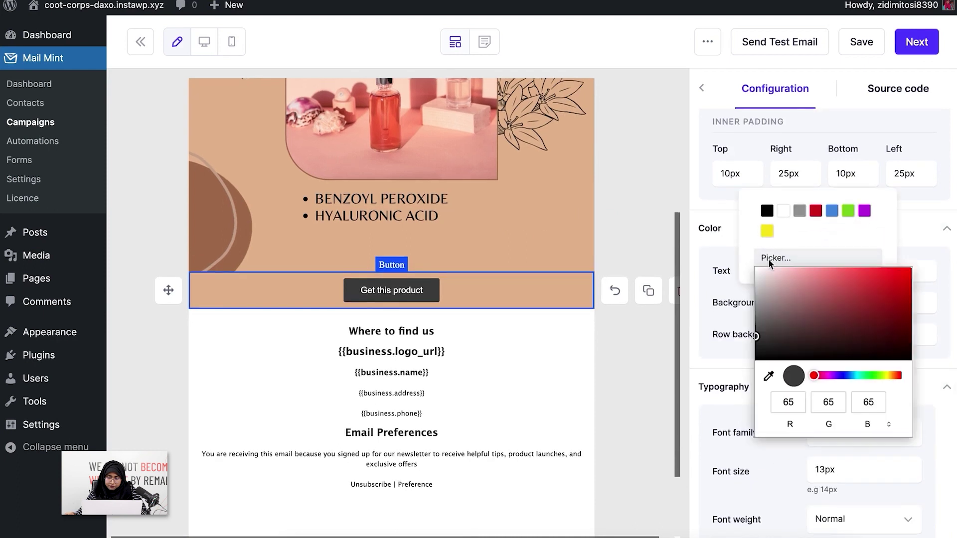
pyautogui.click(769, 376)
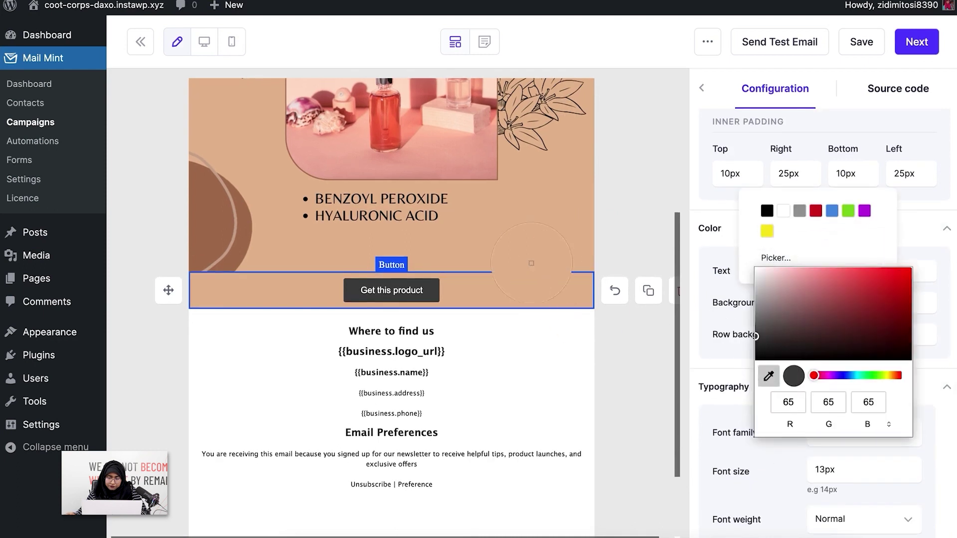
pyautogui.click(451, 149)
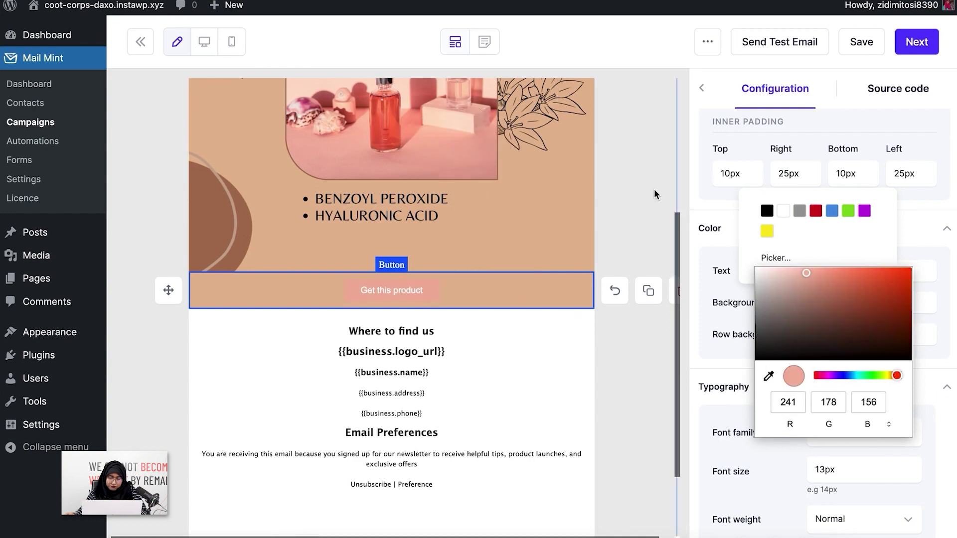
pyautogui.click(654, 190)
pyautogui.click(653, 190)
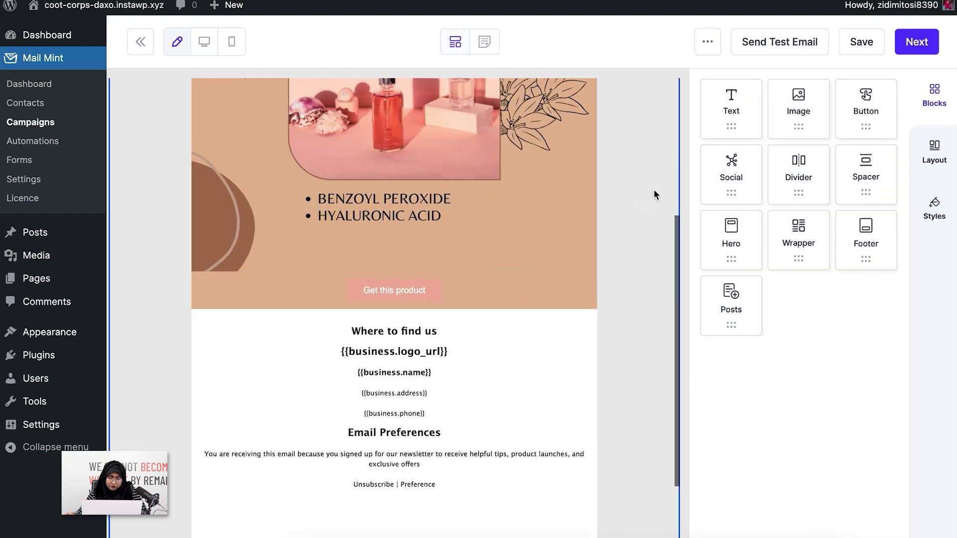
# Change the "Get this product" button's text color to black (#000000).
pyautogui.click(428, 474)
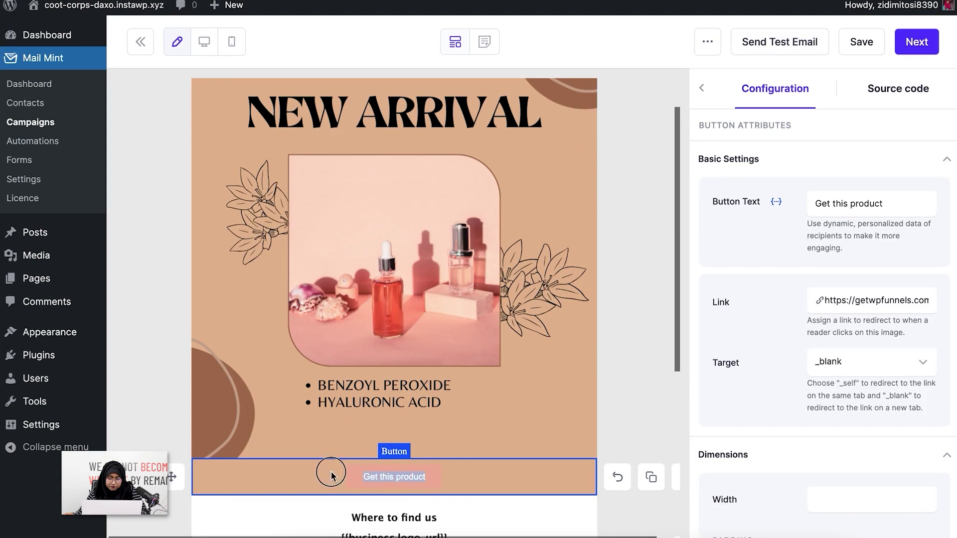
pyautogui.scroll(-7, 747, 464)
pyautogui.click(817, 441)
pyautogui.click(766, 350)
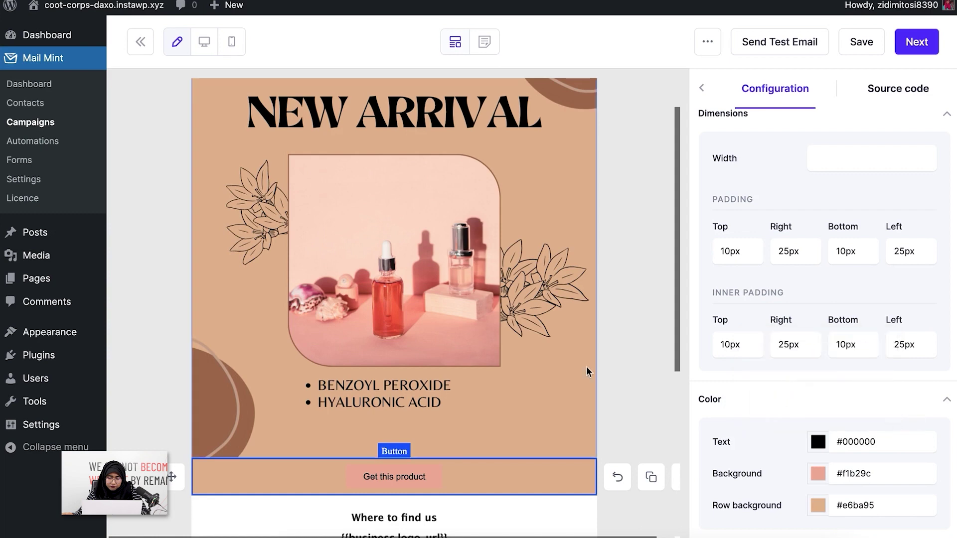
pyautogui.click(611, 371)
# Review the third email's layout from footer to header and proceed from the design back to the campaign settings.
pyautogui.scroll(-6, 611, 370)
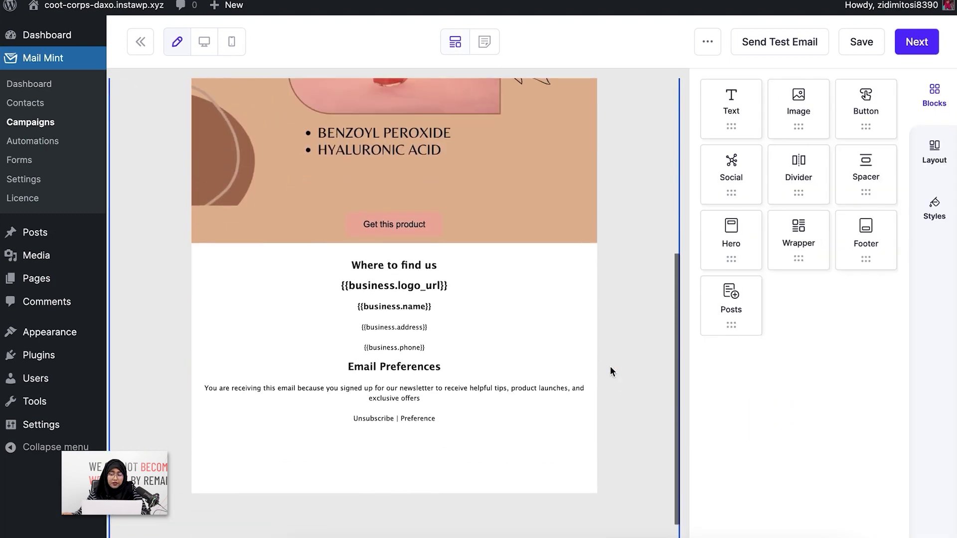
pyautogui.scroll(5, 611, 371)
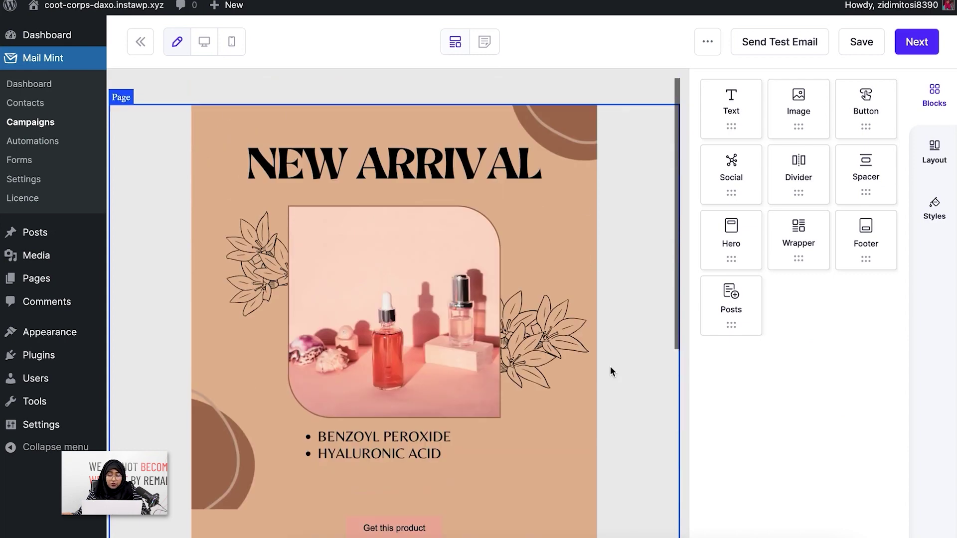
pyautogui.click(918, 42)
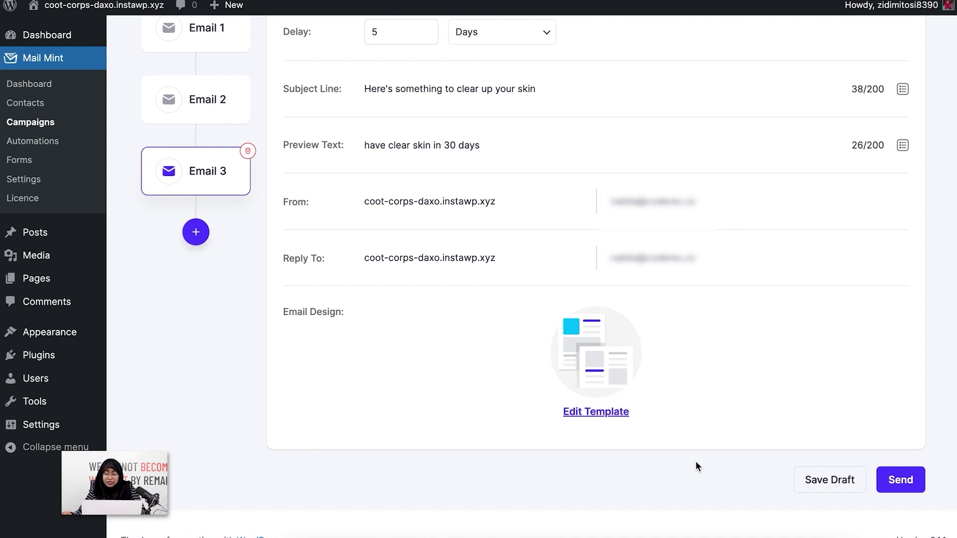
# Publish the three-email campaign with the Send now option after viewing the scheduling options.
pyautogui.click(914, 491)
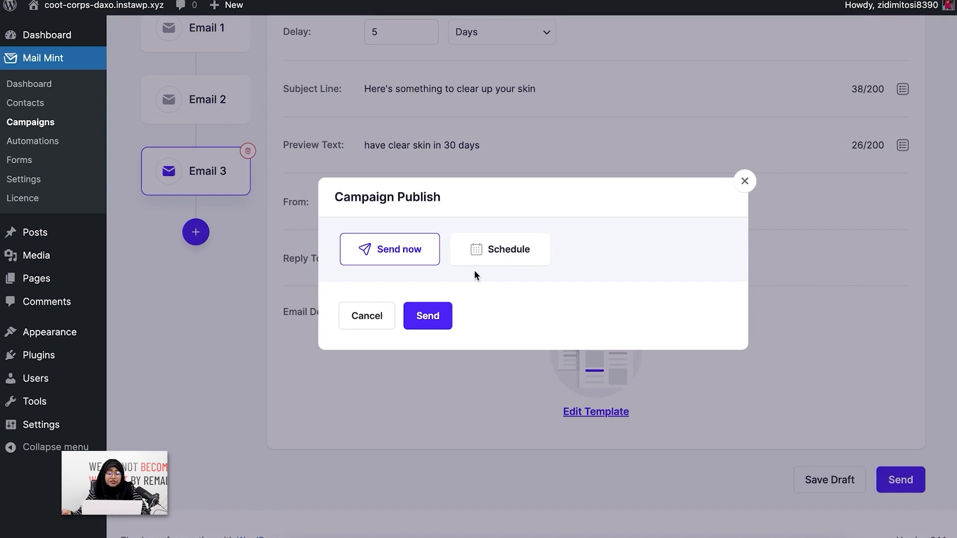
pyautogui.click(502, 256)
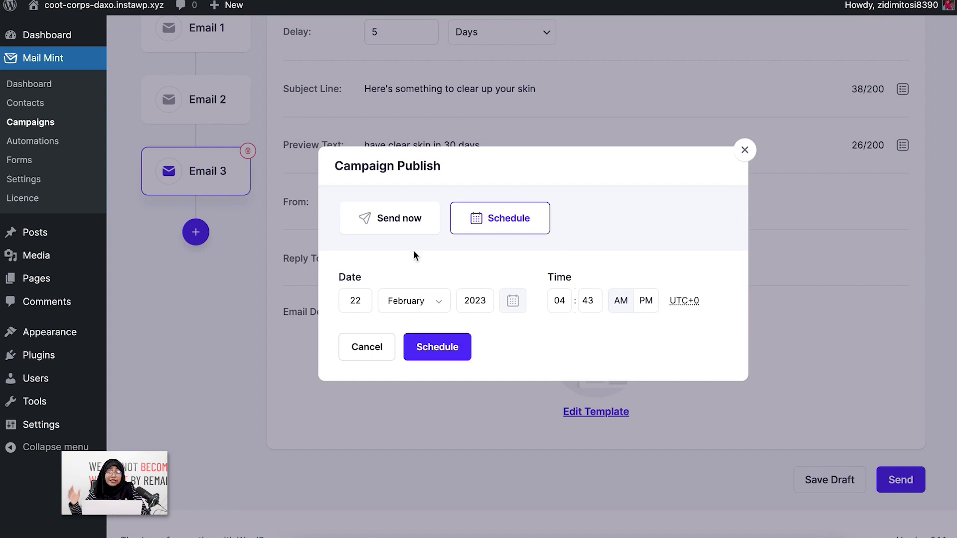
pyautogui.click(414, 222)
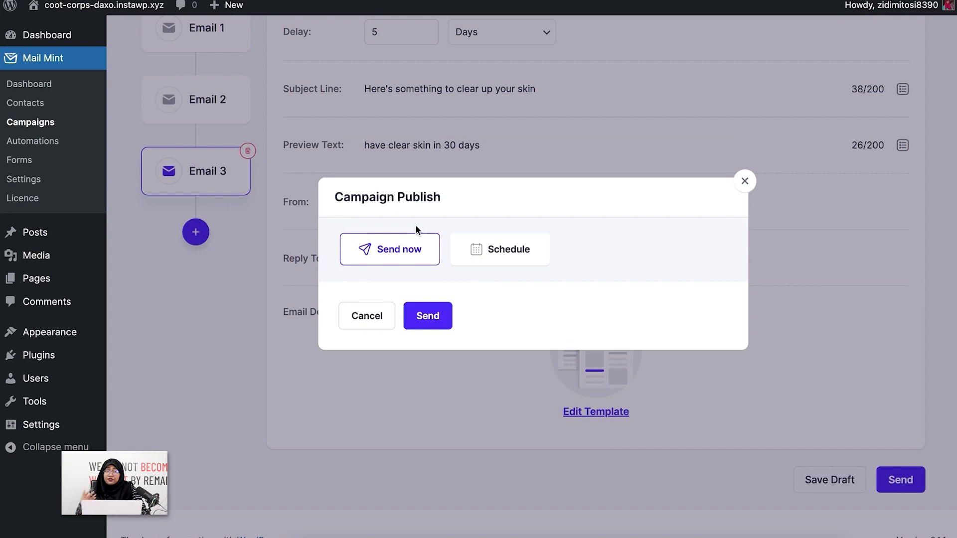
pyautogui.click(441, 328)
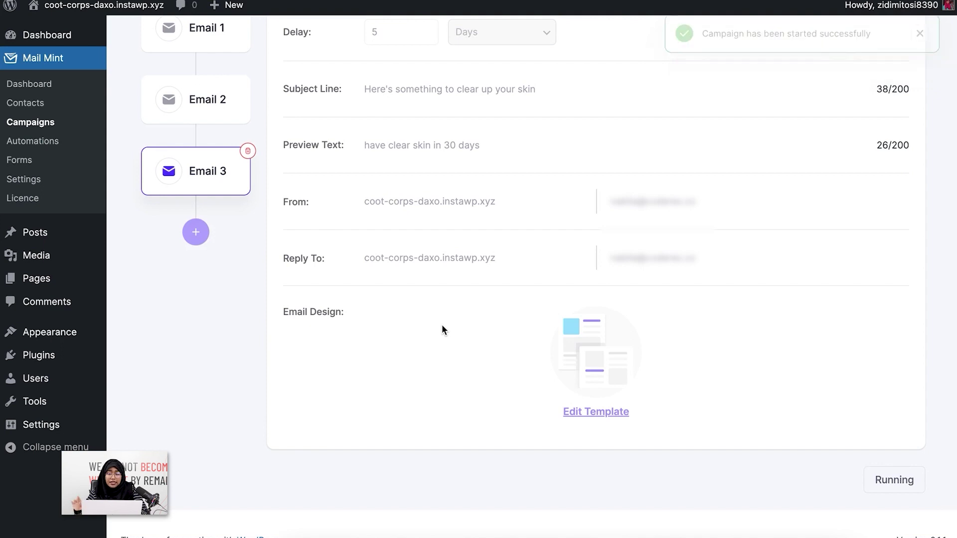
# Open the detailed analytics of the running campaign.
pyautogui.scroll(5, 442, 324)
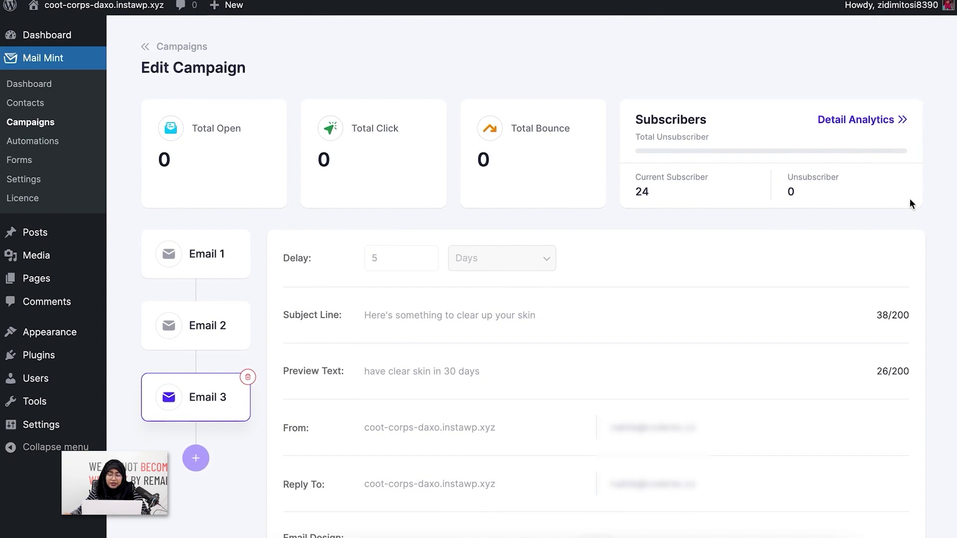
pyautogui.click(886, 119)
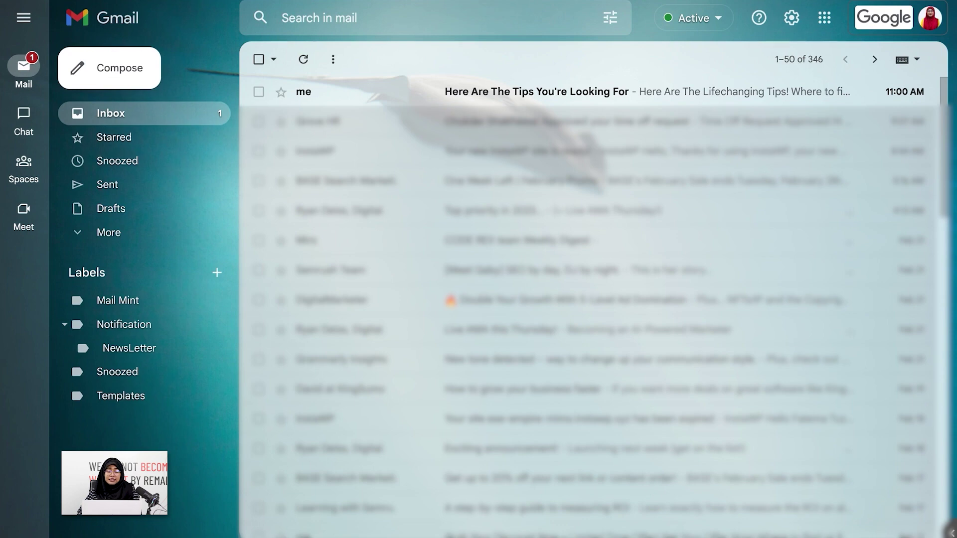
# In the Gmail inbox, open the received email "Here Are The Tips You're Looking For" and read through it.
pyautogui.click(732, 85)
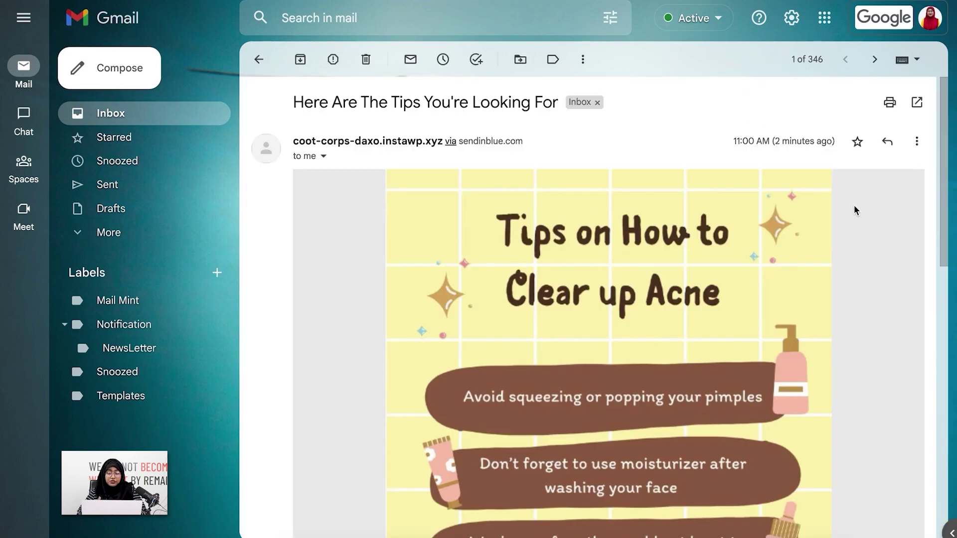
pyautogui.scroll(-3, 854, 206)
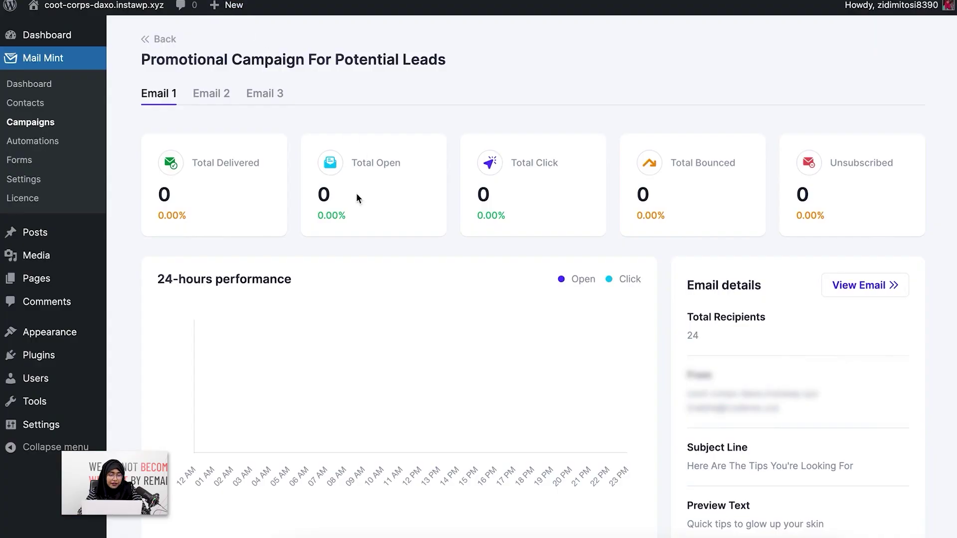
# Leave the campaign's analytics and editing pages and return to the list of all campaigns.
pyautogui.click(158, 41)
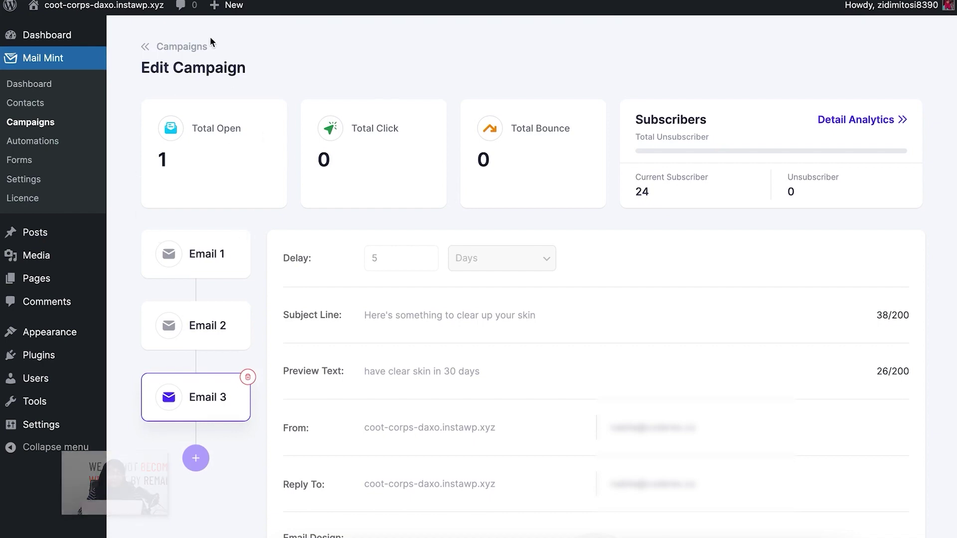
pyautogui.click(181, 47)
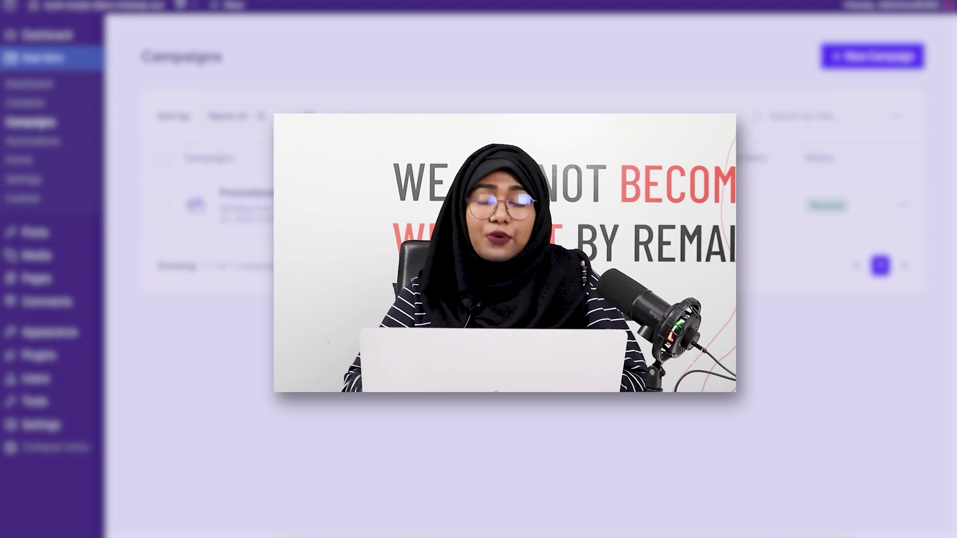